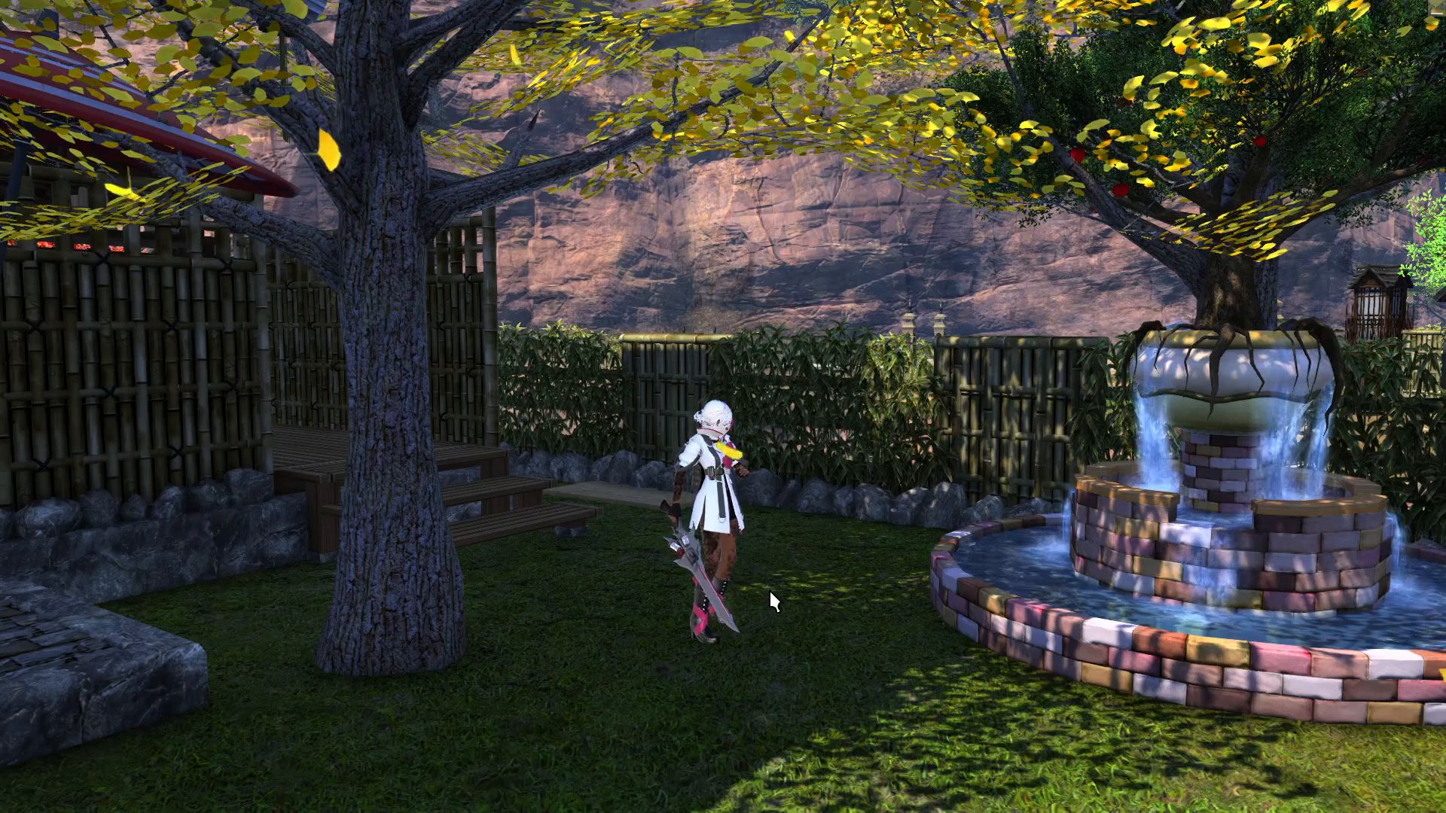
# Open Penumbra and create a new empty mod named Fang
pyautogui.press('Scroll_Lock')
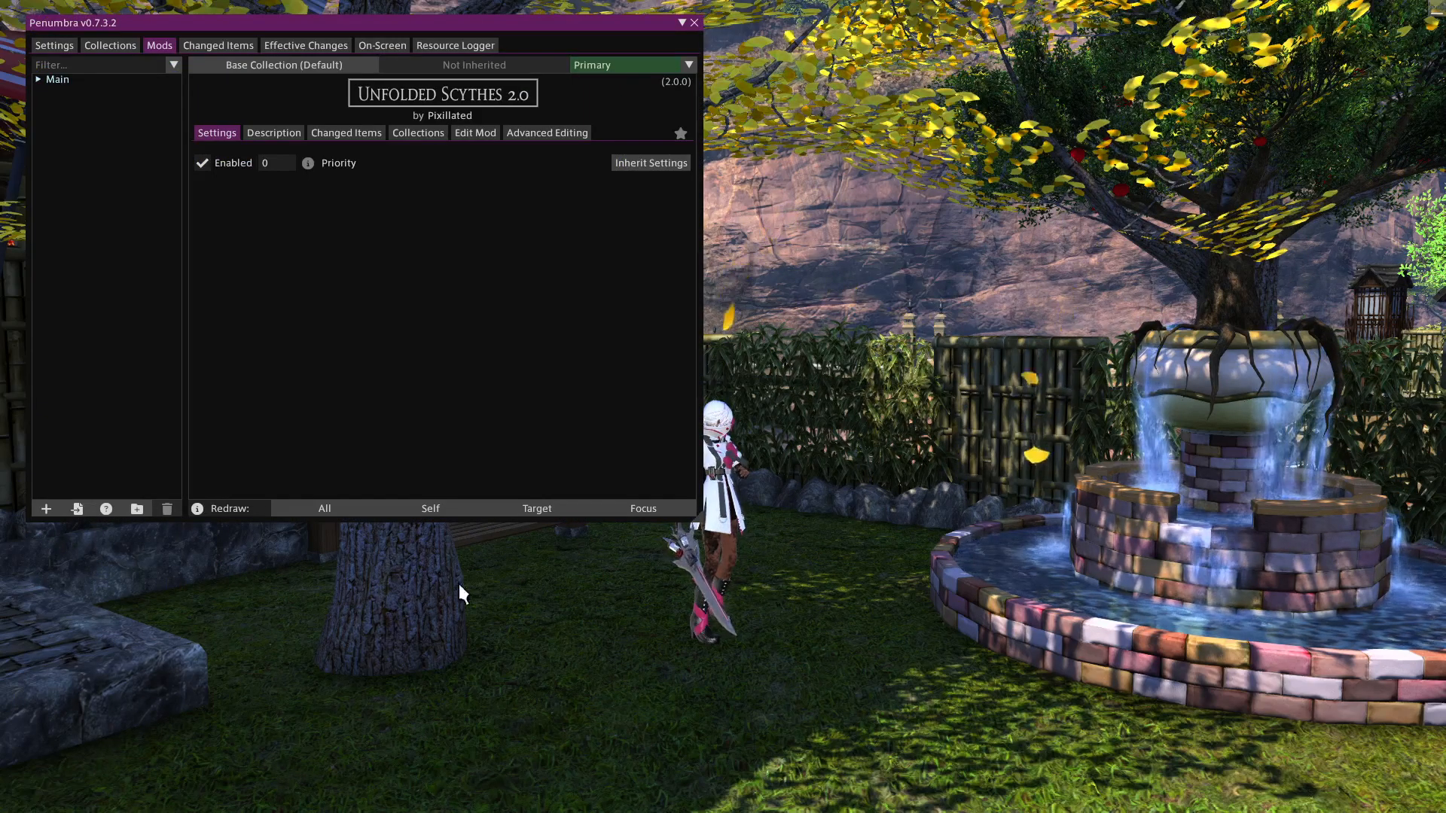
pyautogui.click(50, 510)
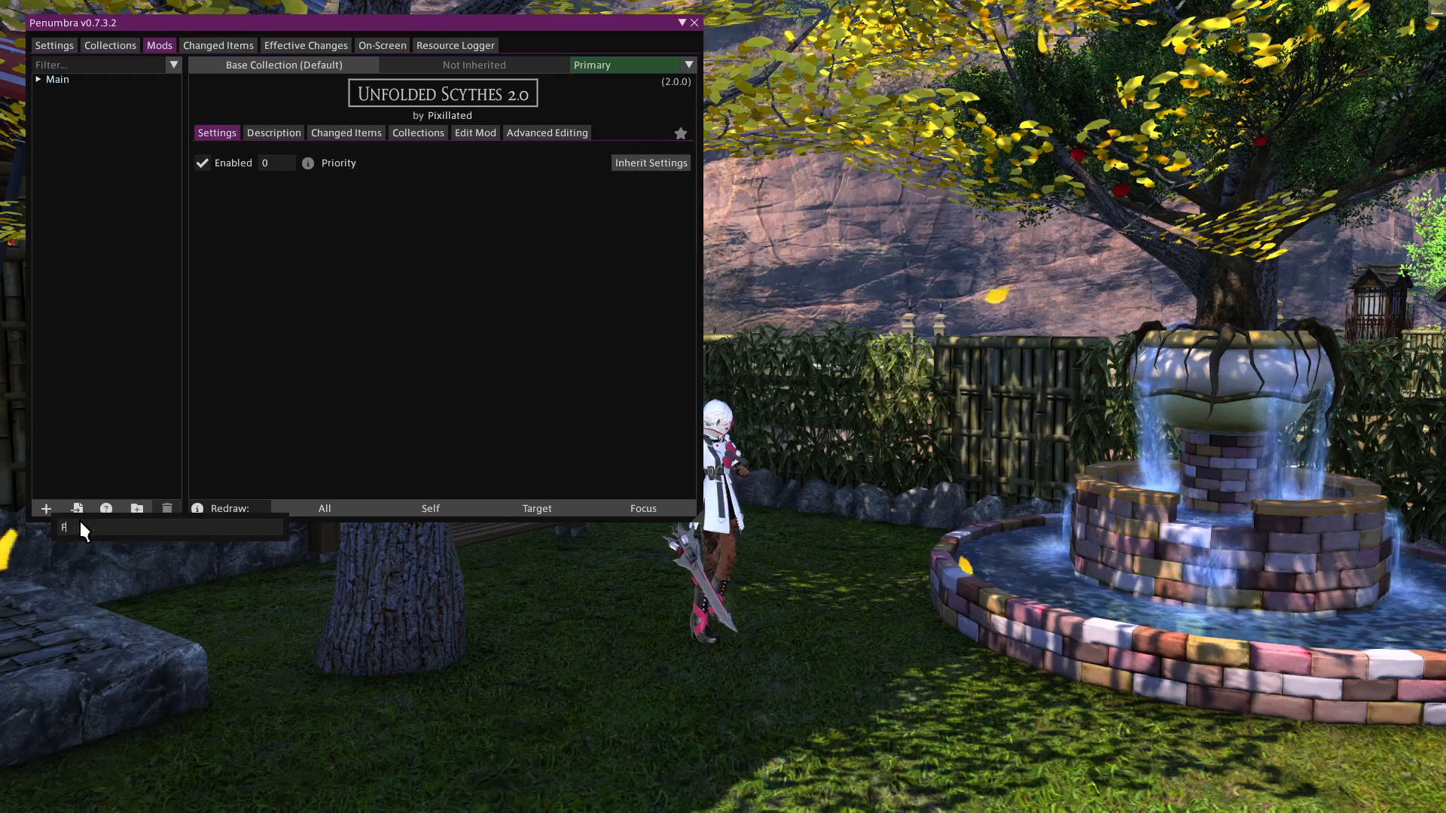
pyautogui.write('Fang')
pyautogui.press('Return')
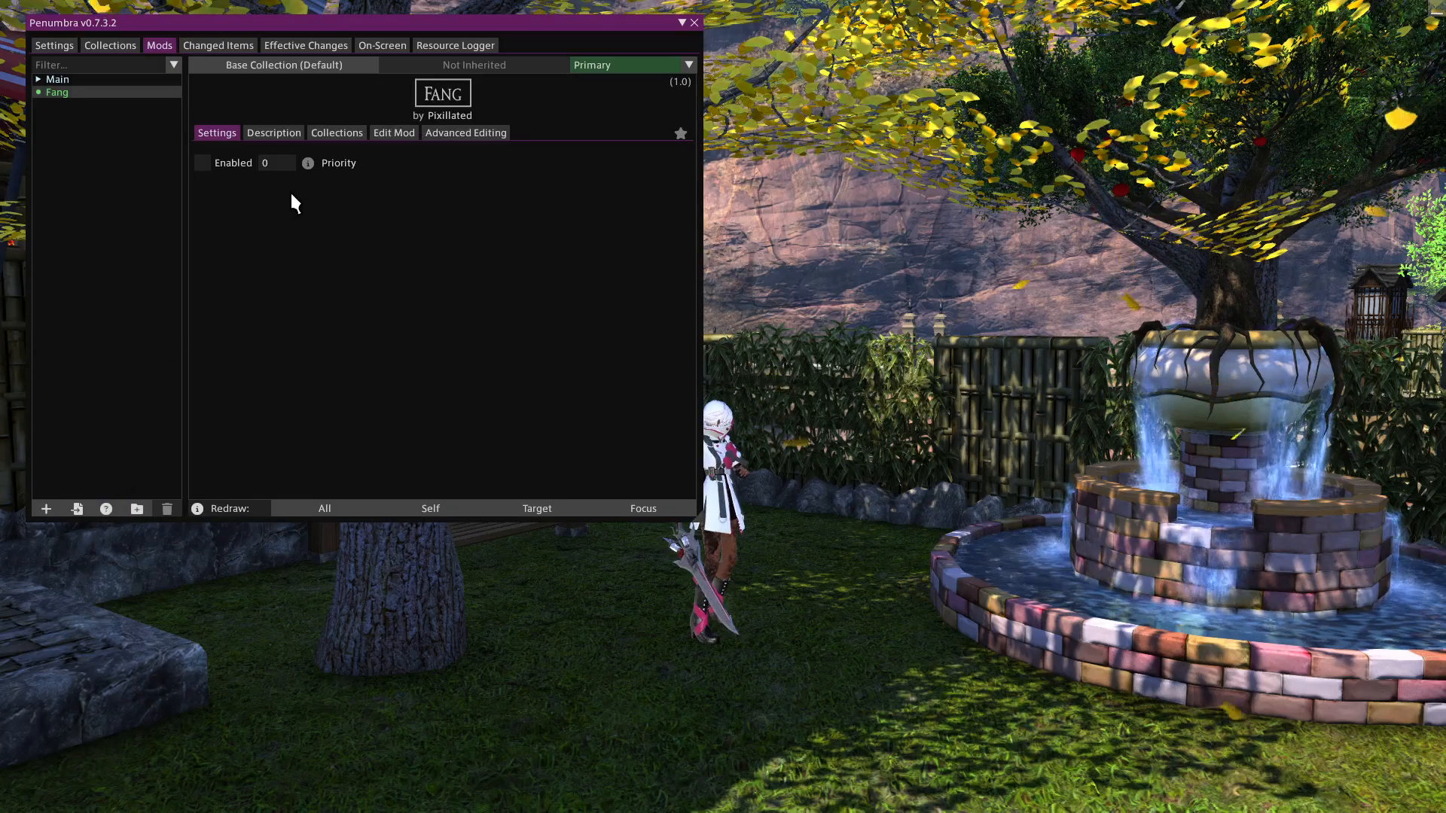
# Look up the equipped weapon's model path in the on-screen resources within the Fang mod's advanced editing
pyautogui.click(461, 140)
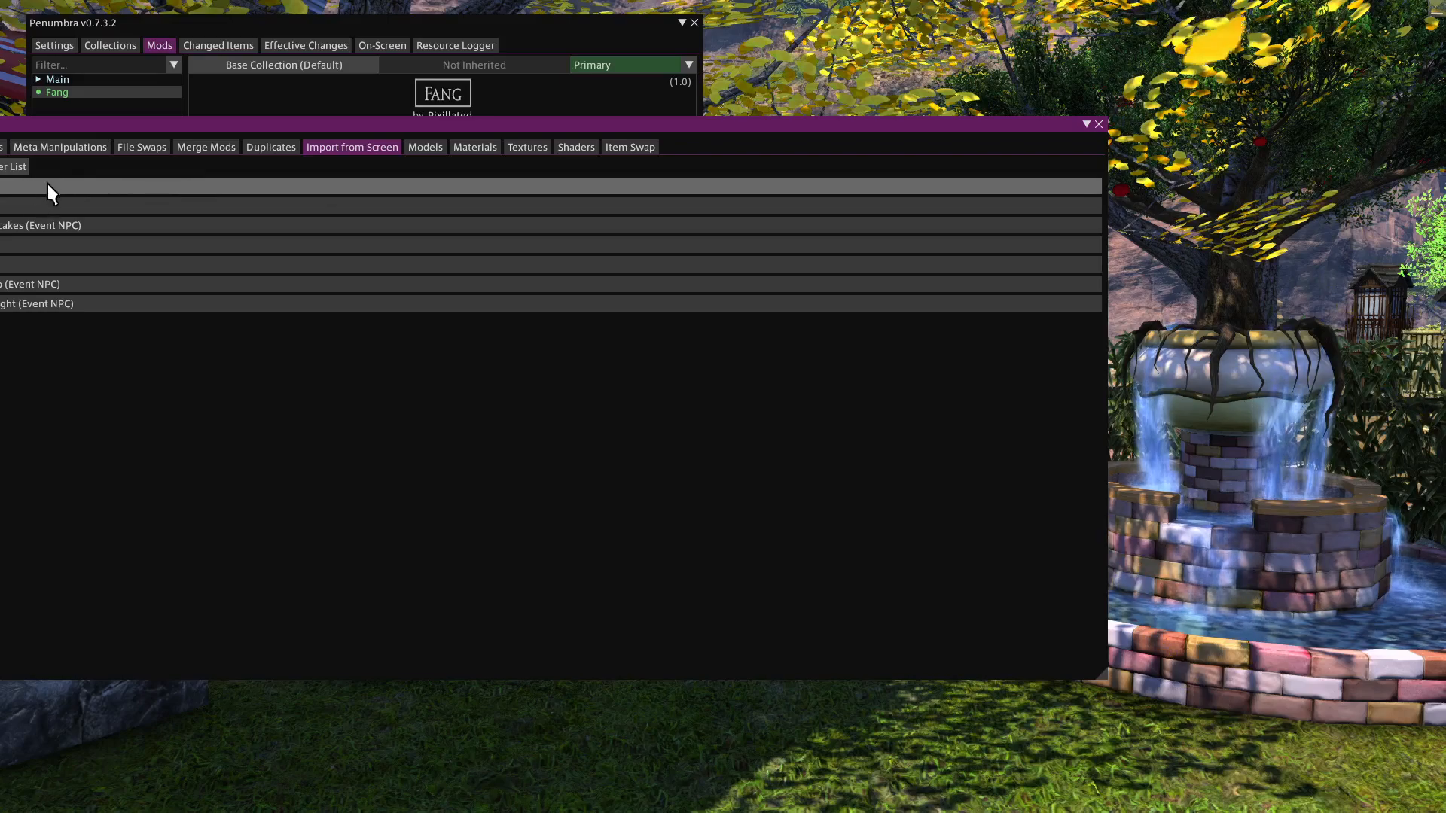
pyautogui.click(298, 182)
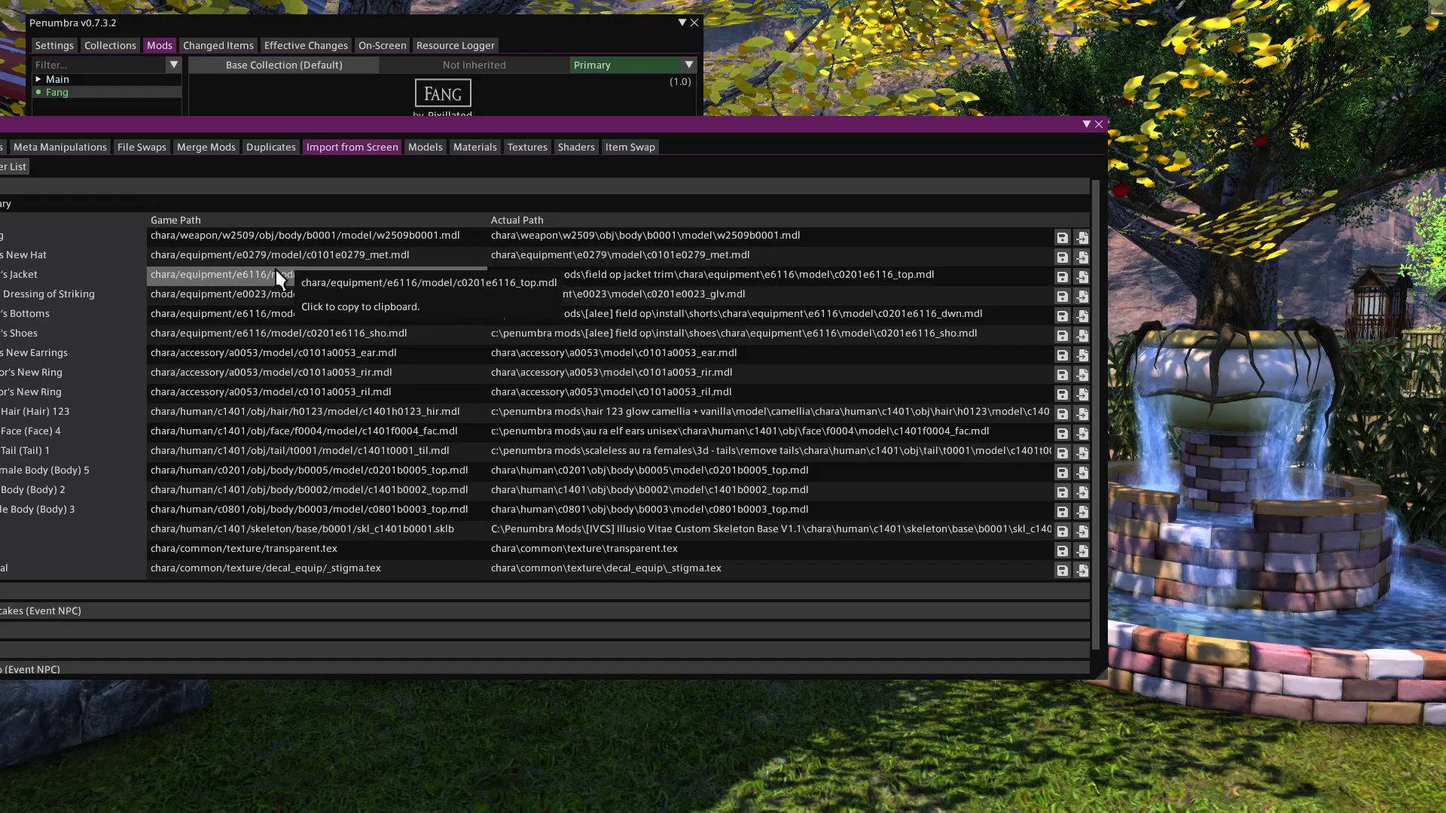
# In the Fang mod's meta manipulations, prepare a variant (IMC) edit for a Weapon with primary ID 2509
pyautogui.click(84, 147)
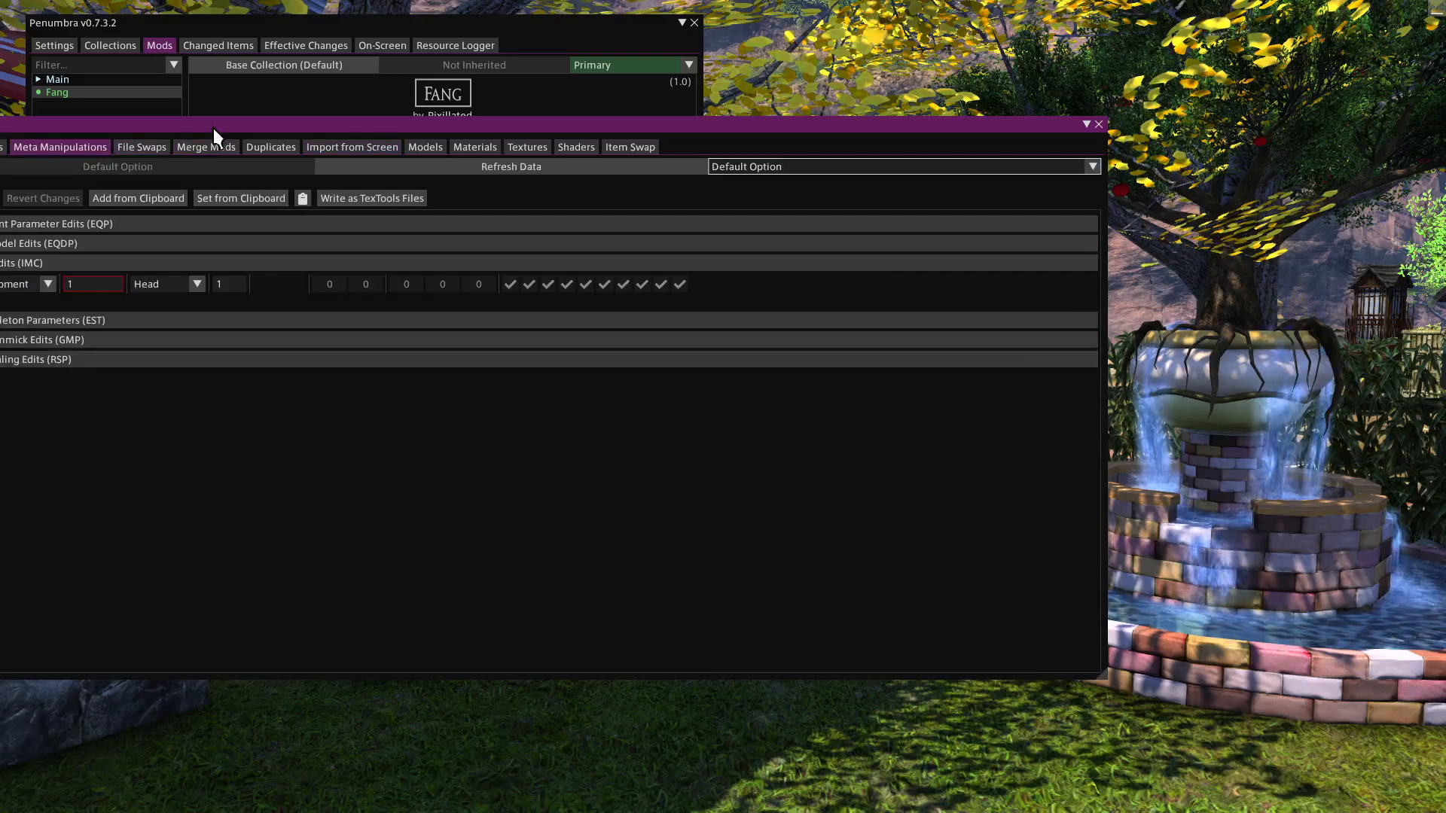
pyautogui.moveTo(220, 129); pyautogui.dragTo(412, 134)
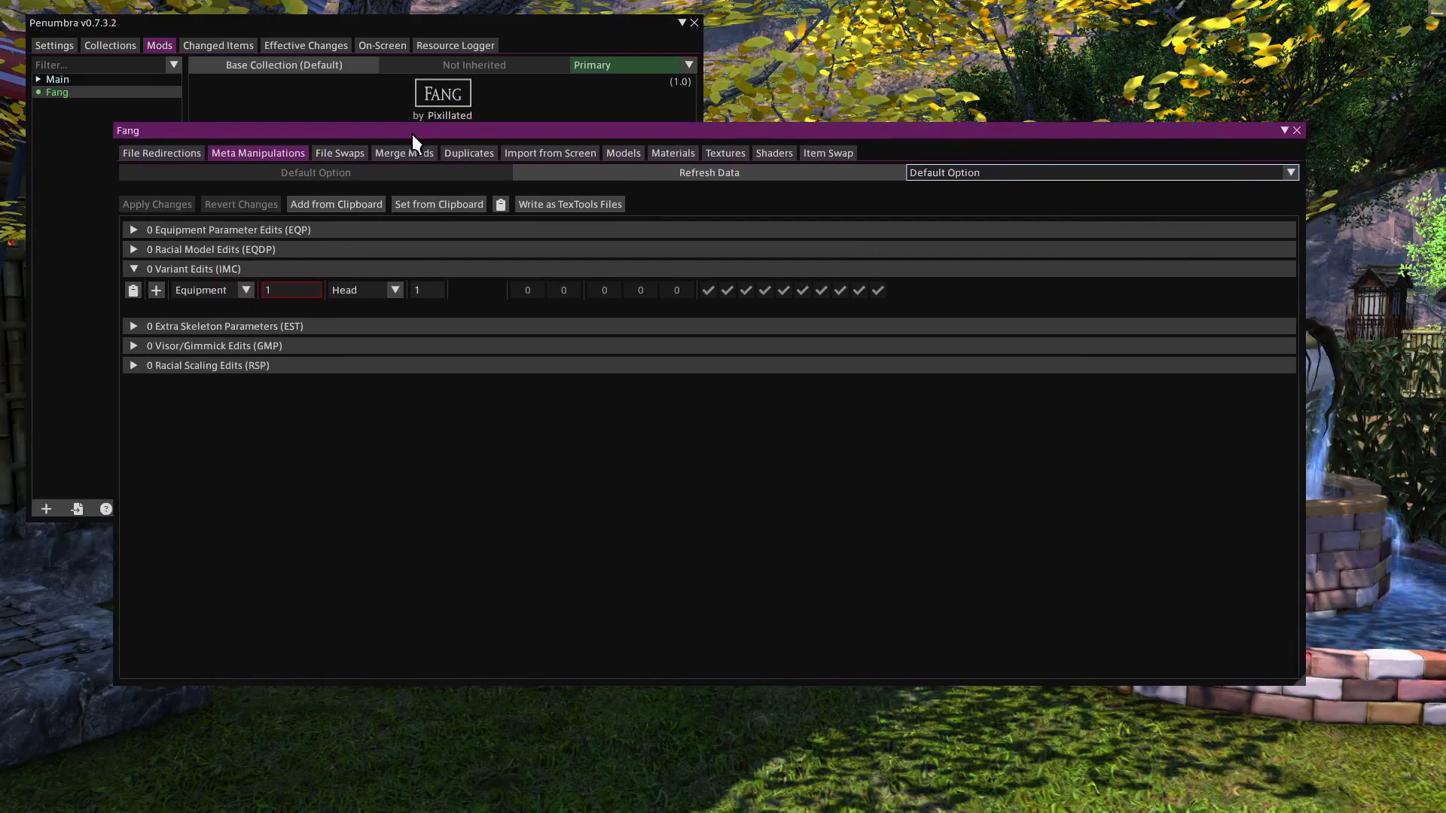
pyautogui.click(342, 272)
pyautogui.click(342, 273)
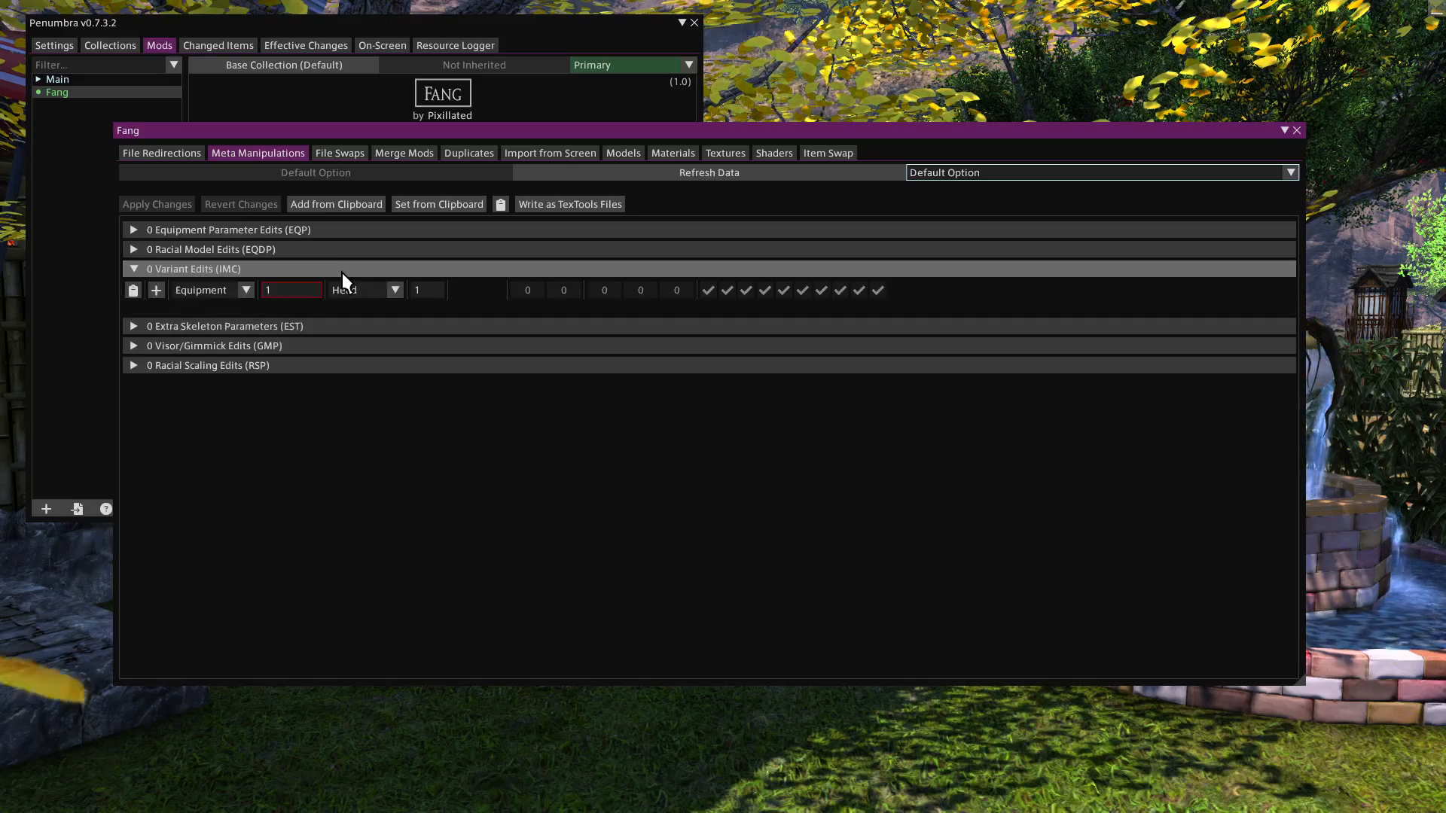
pyautogui.click(247, 292)
pyautogui.click(207, 372)
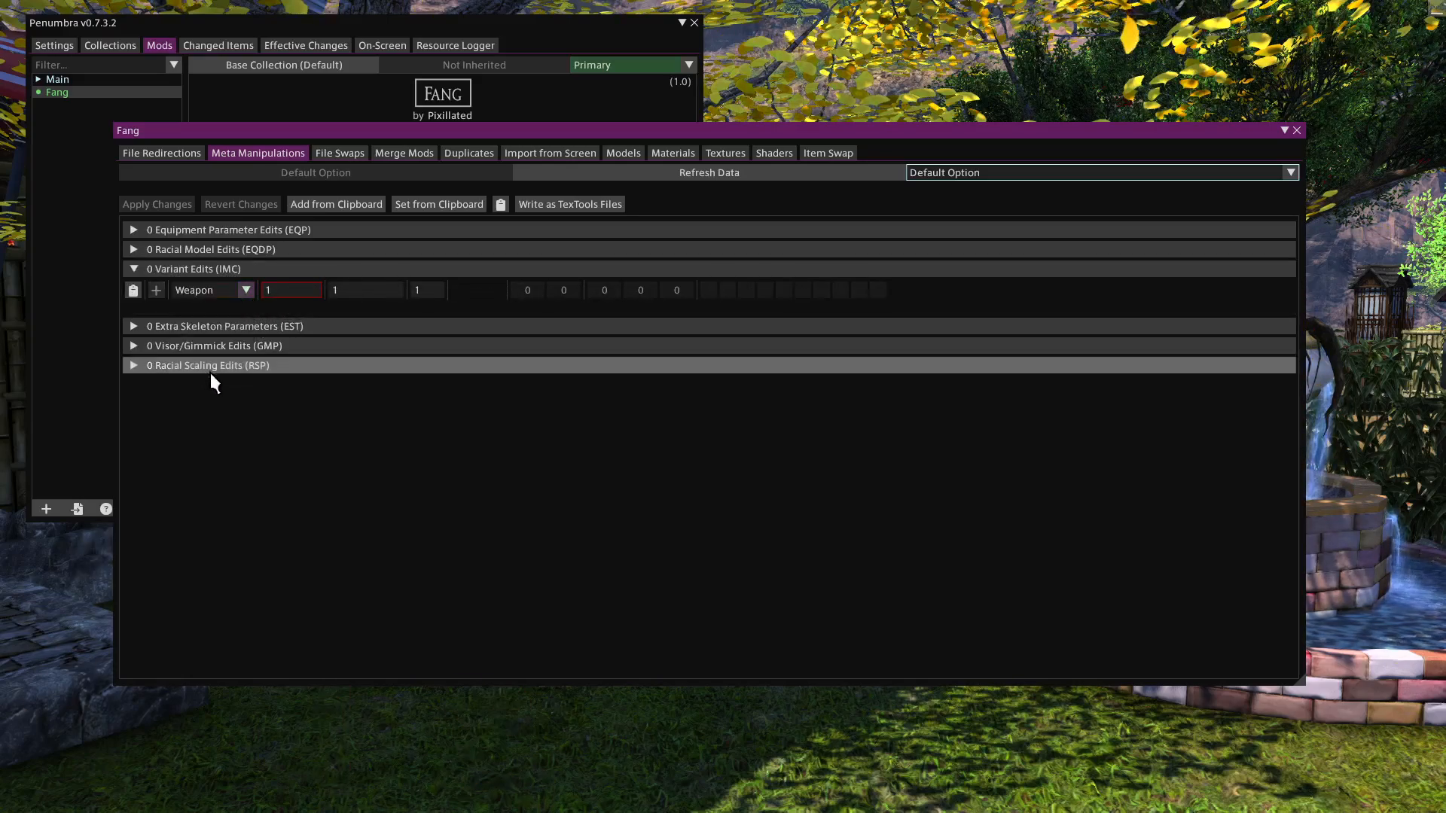
pyautogui.click(293, 291)
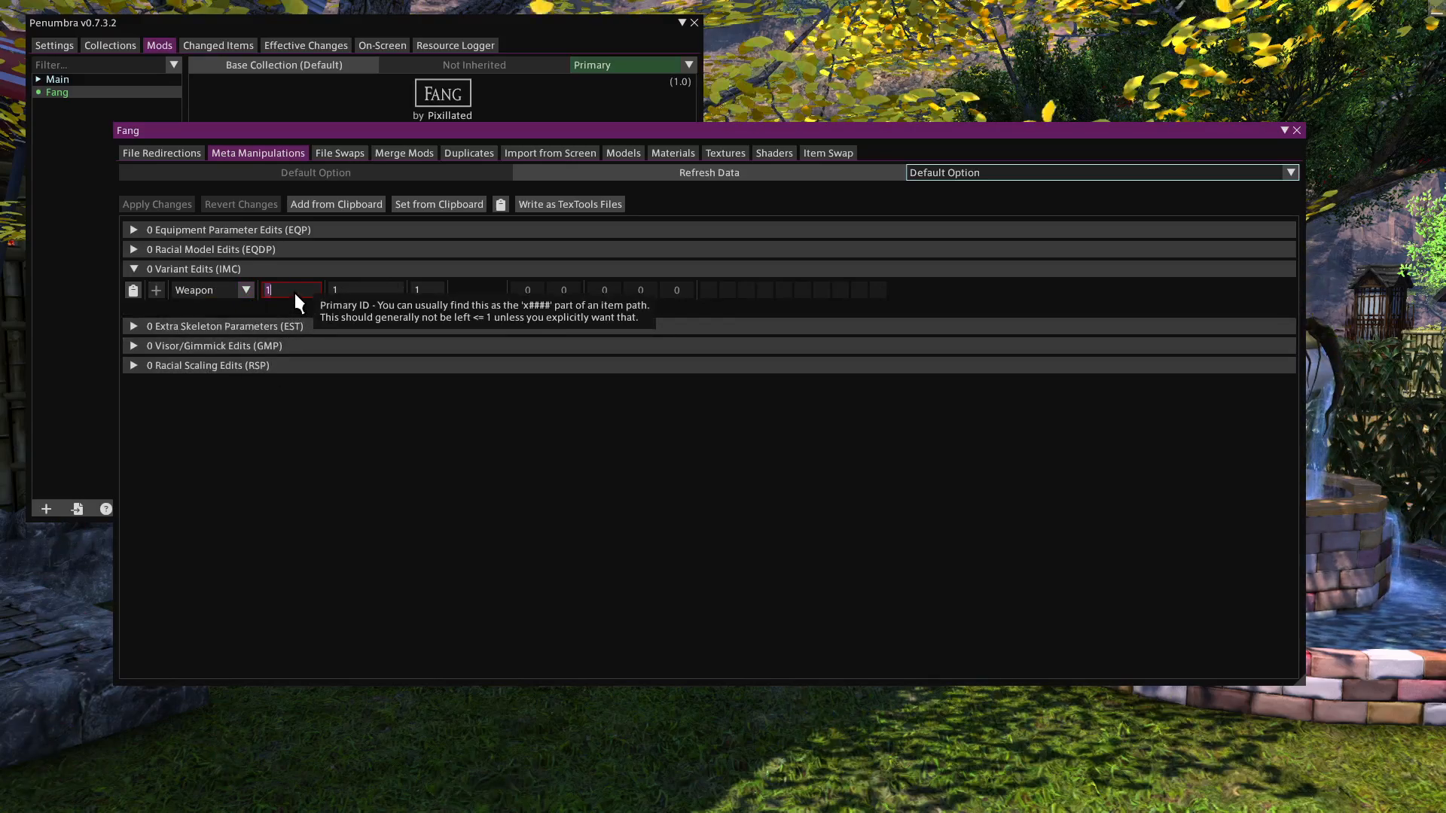
pyautogui.write('2509')
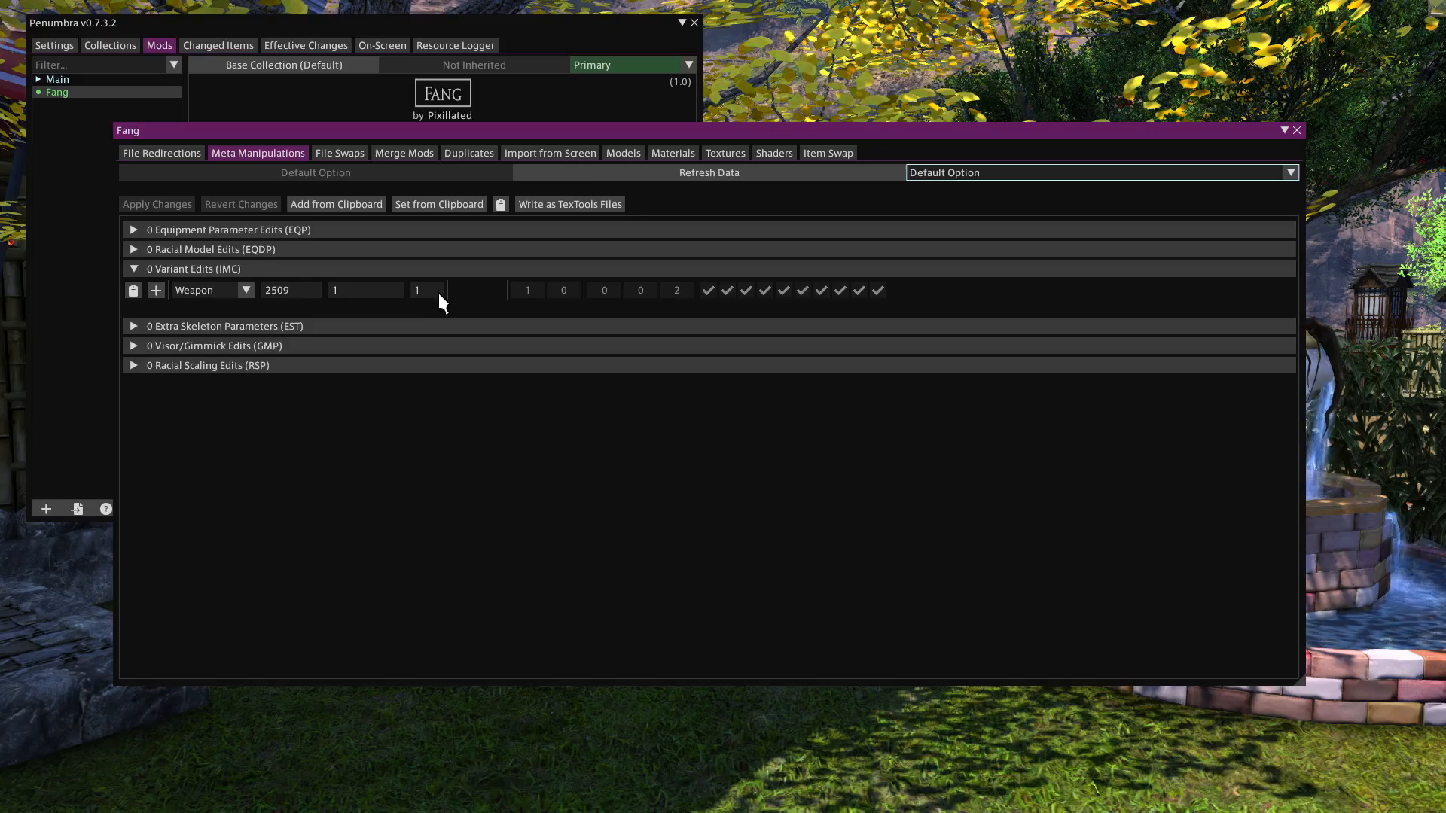
# Add the weapon 2509 variant edit with its VFX ID set to 2, apply the changes, and close Penumbra
pyautogui.click(160, 295)
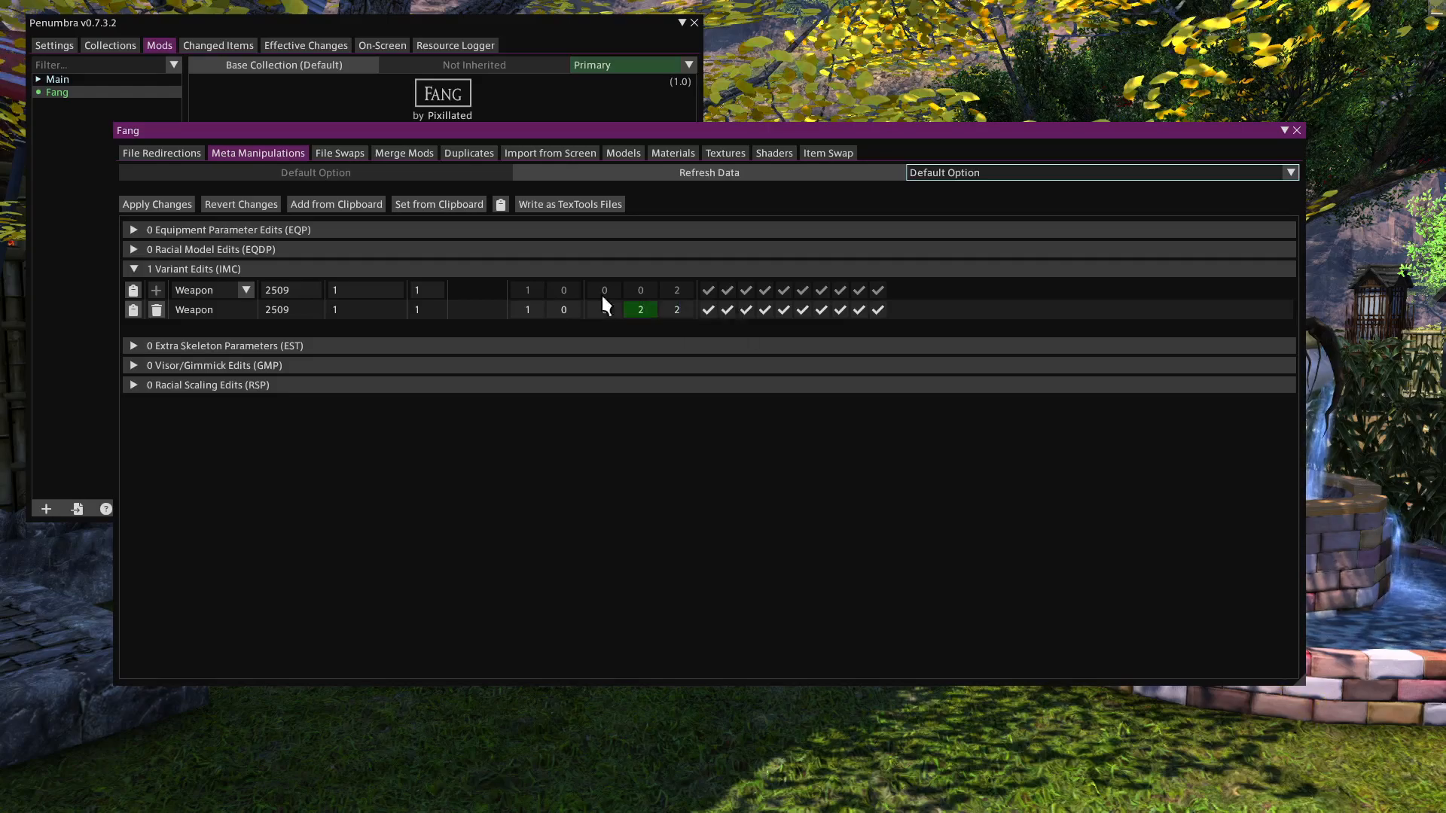
pyautogui.click(152, 207)
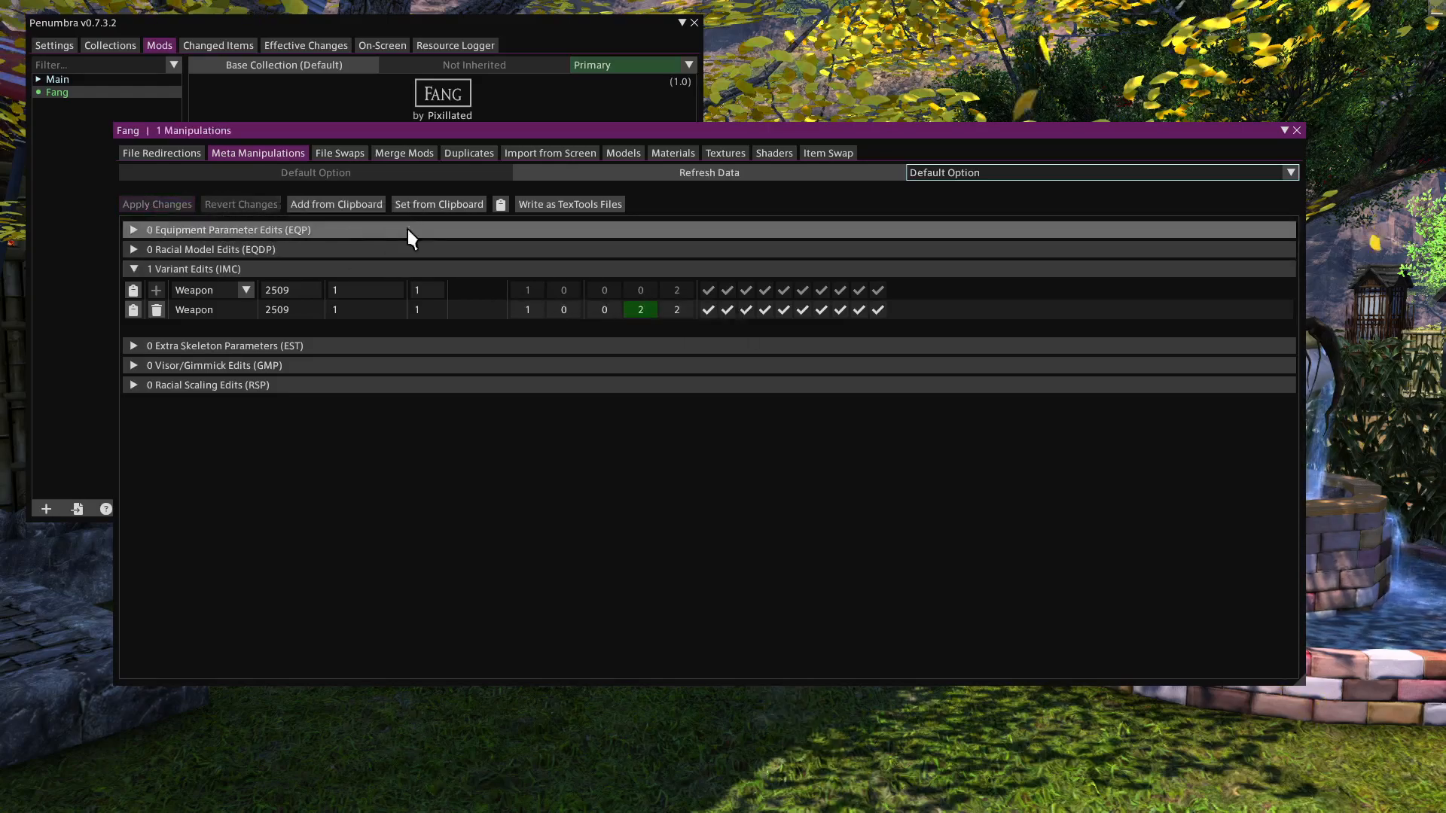
pyautogui.click(1297, 130)
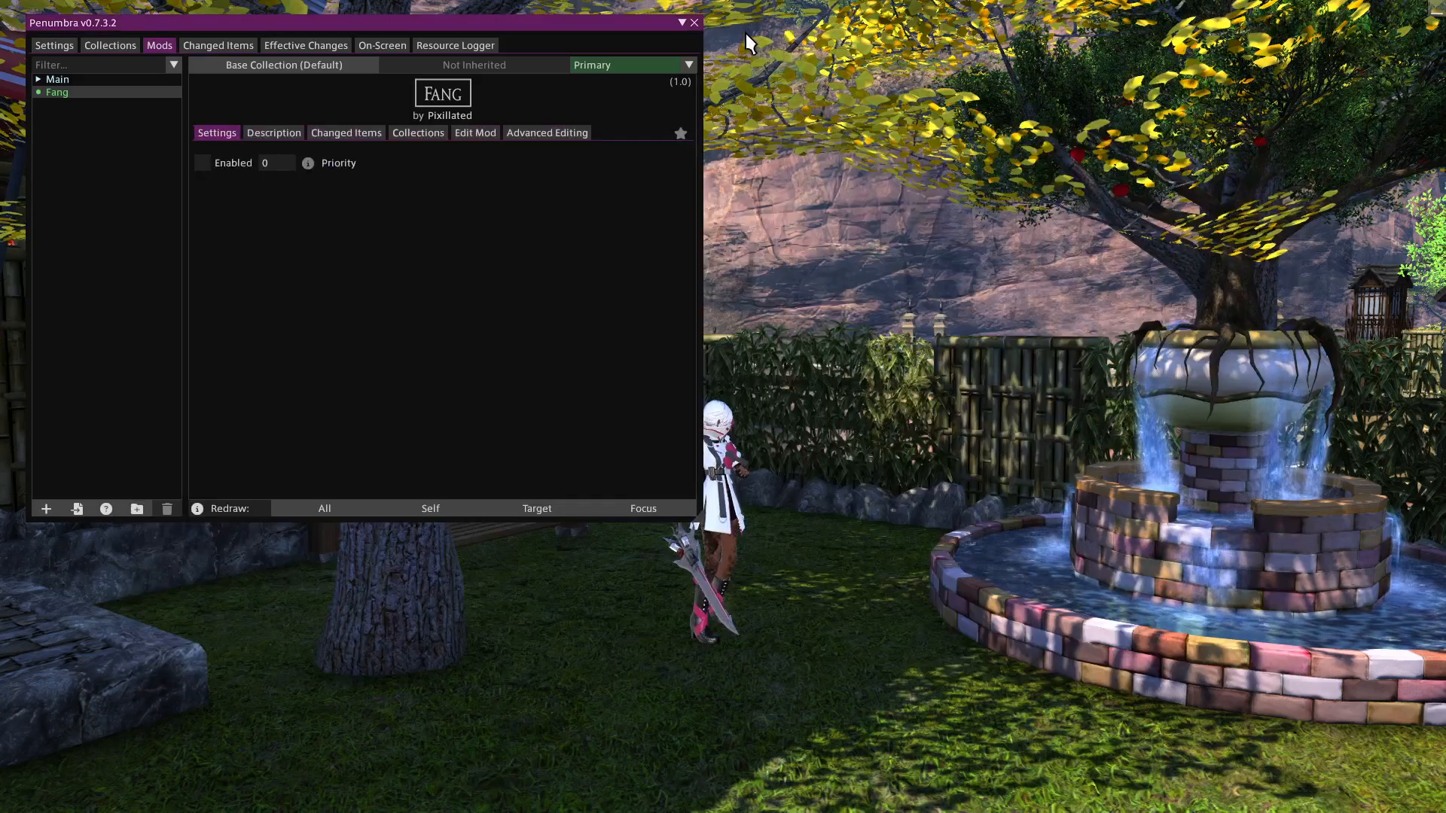
pyautogui.click(694, 22)
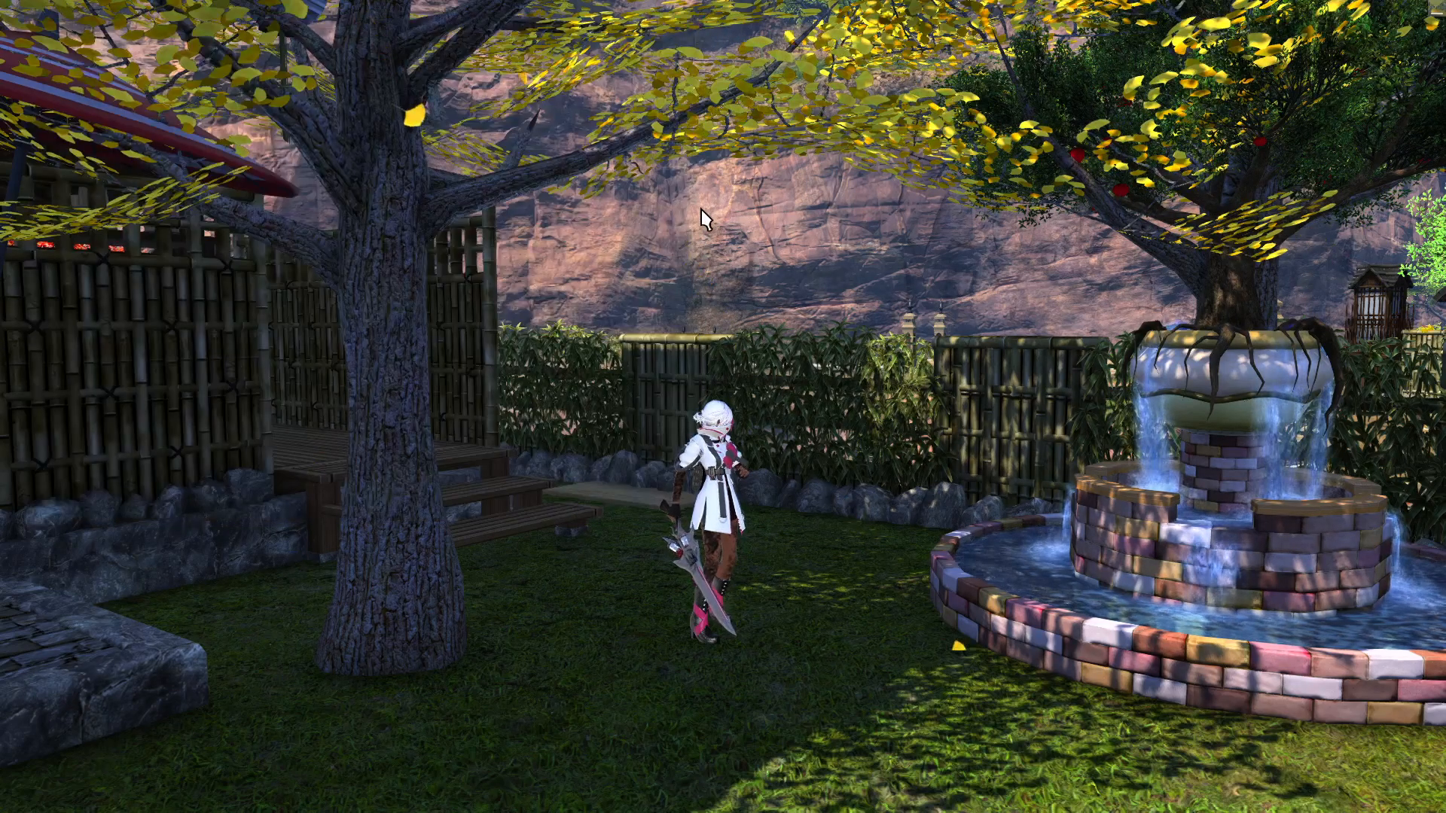
# Switch to VFXEditor, preview the Augmented Law's Order Manatrigger's VFX #0 on self, and load it as the source effect
pyautogui.press('F2')
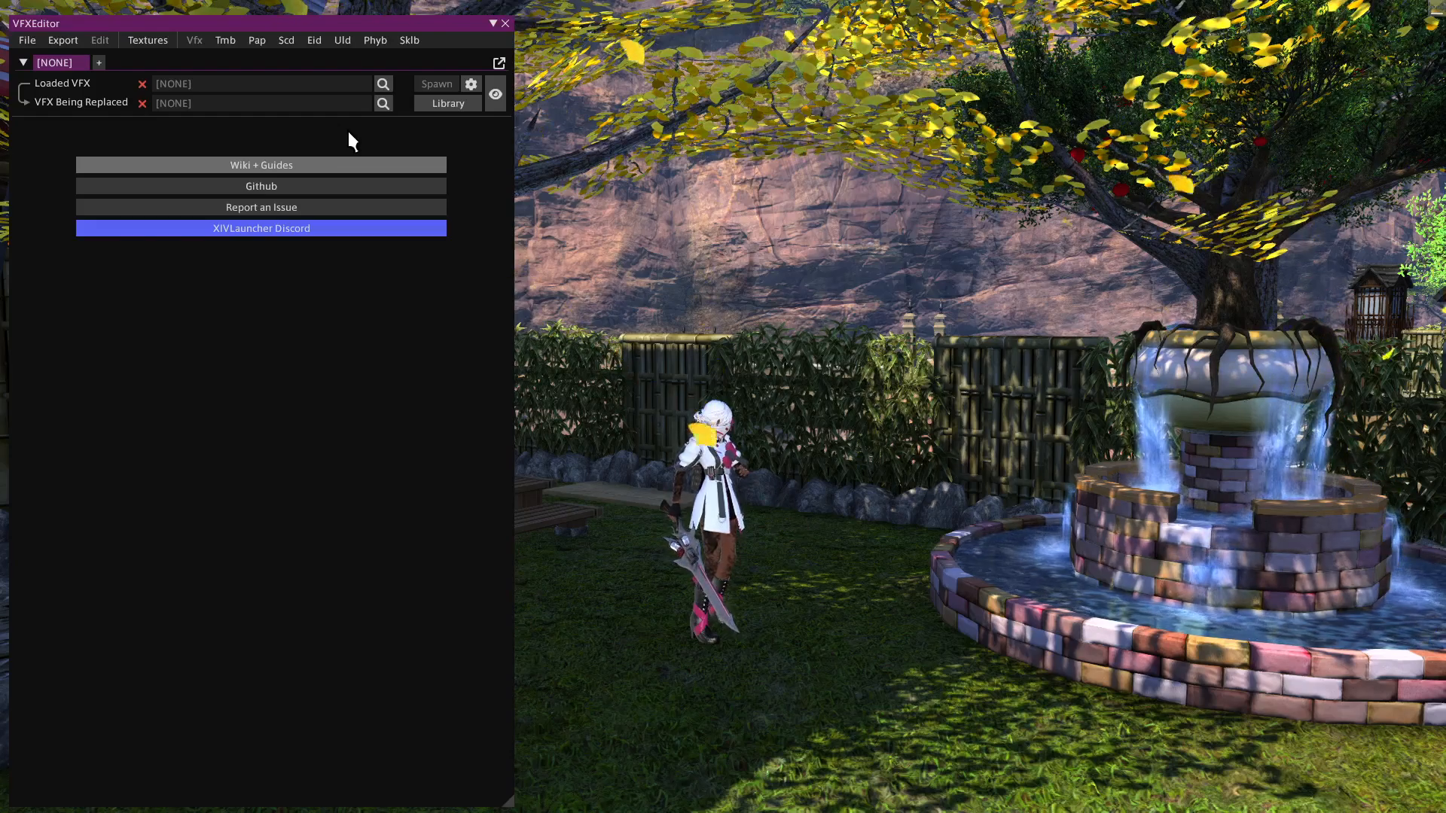
pyautogui.click(389, 84)
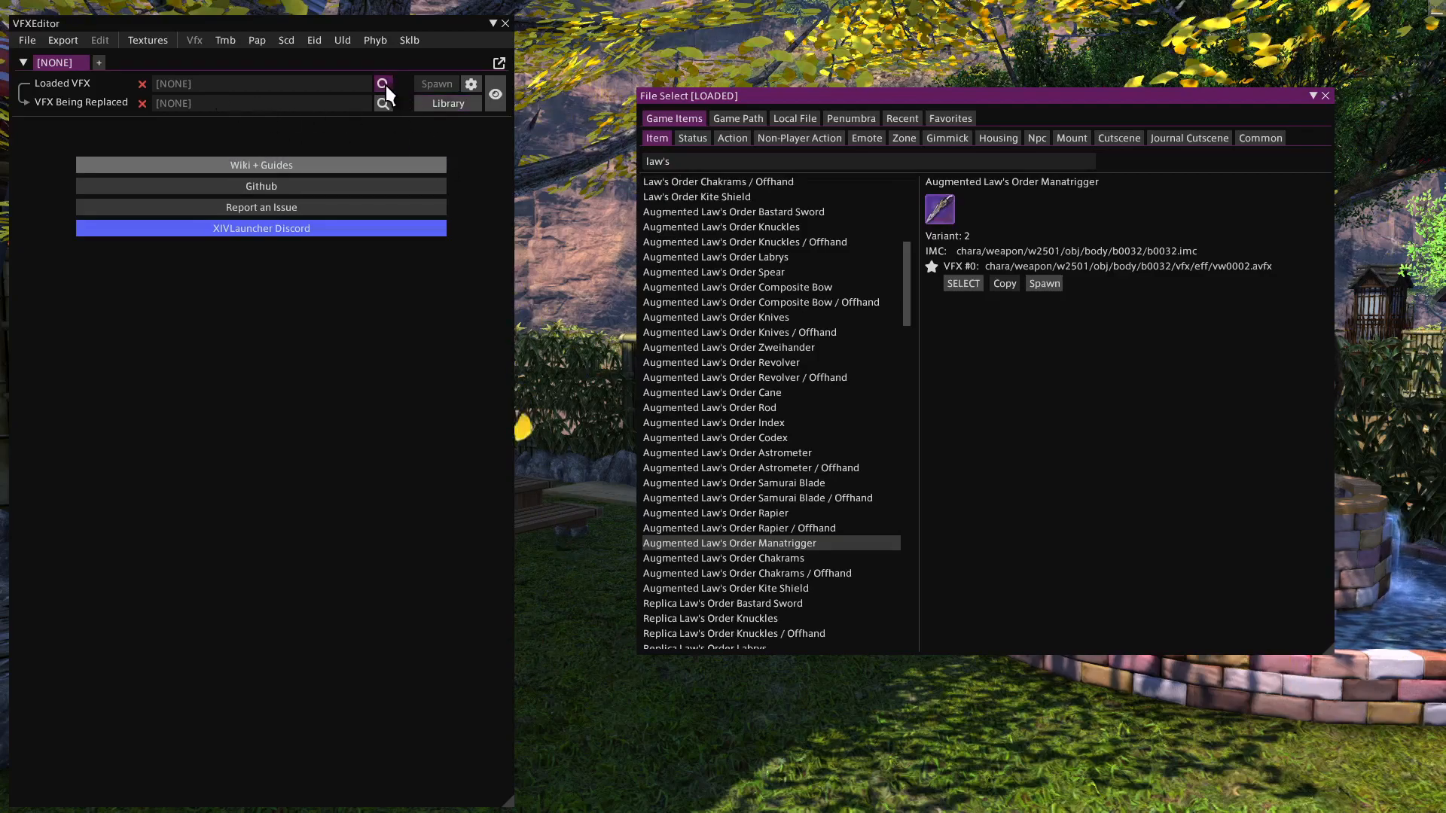
pyautogui.click(682, 166)
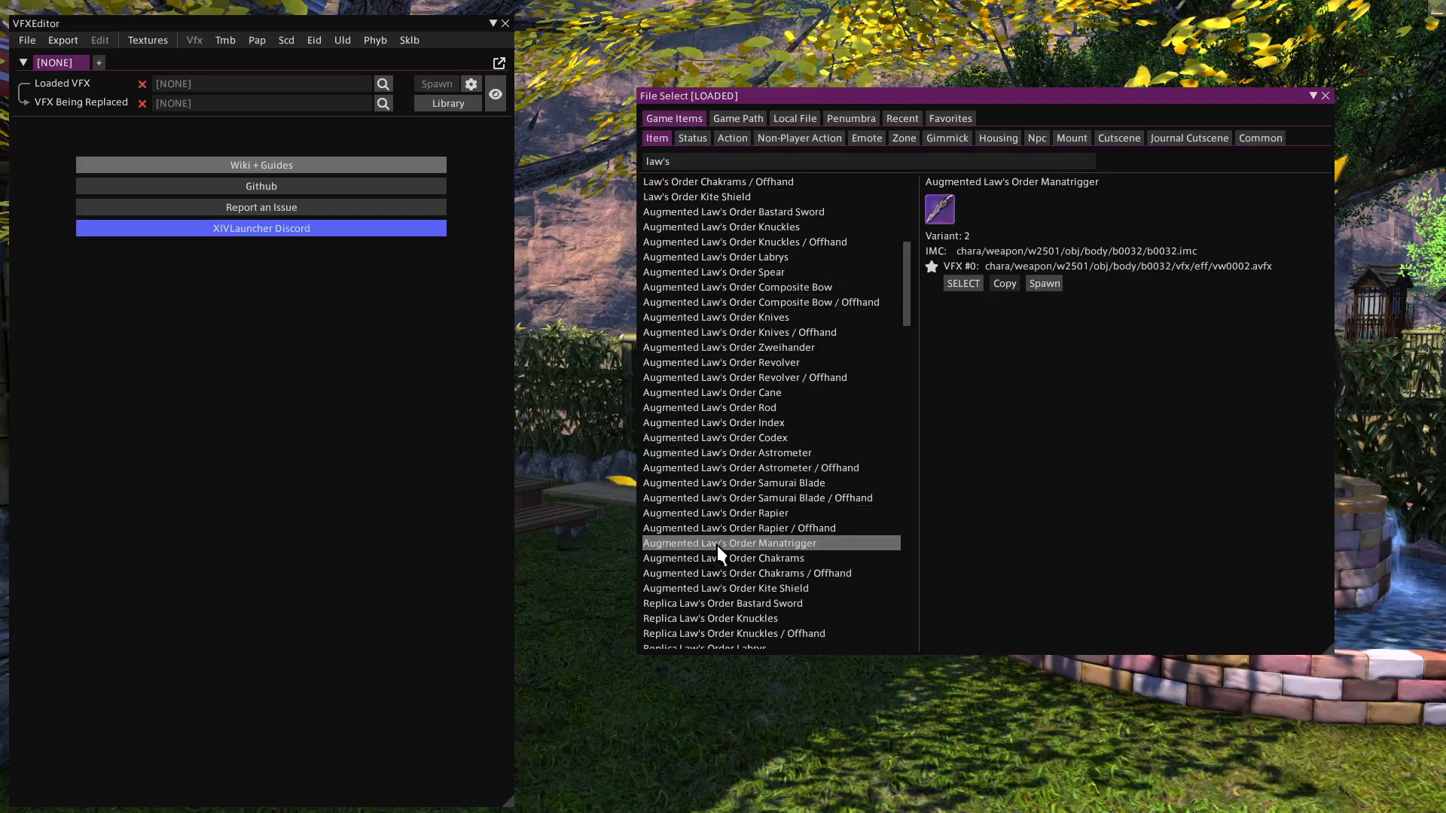
pyautogui.click(1048, 287)
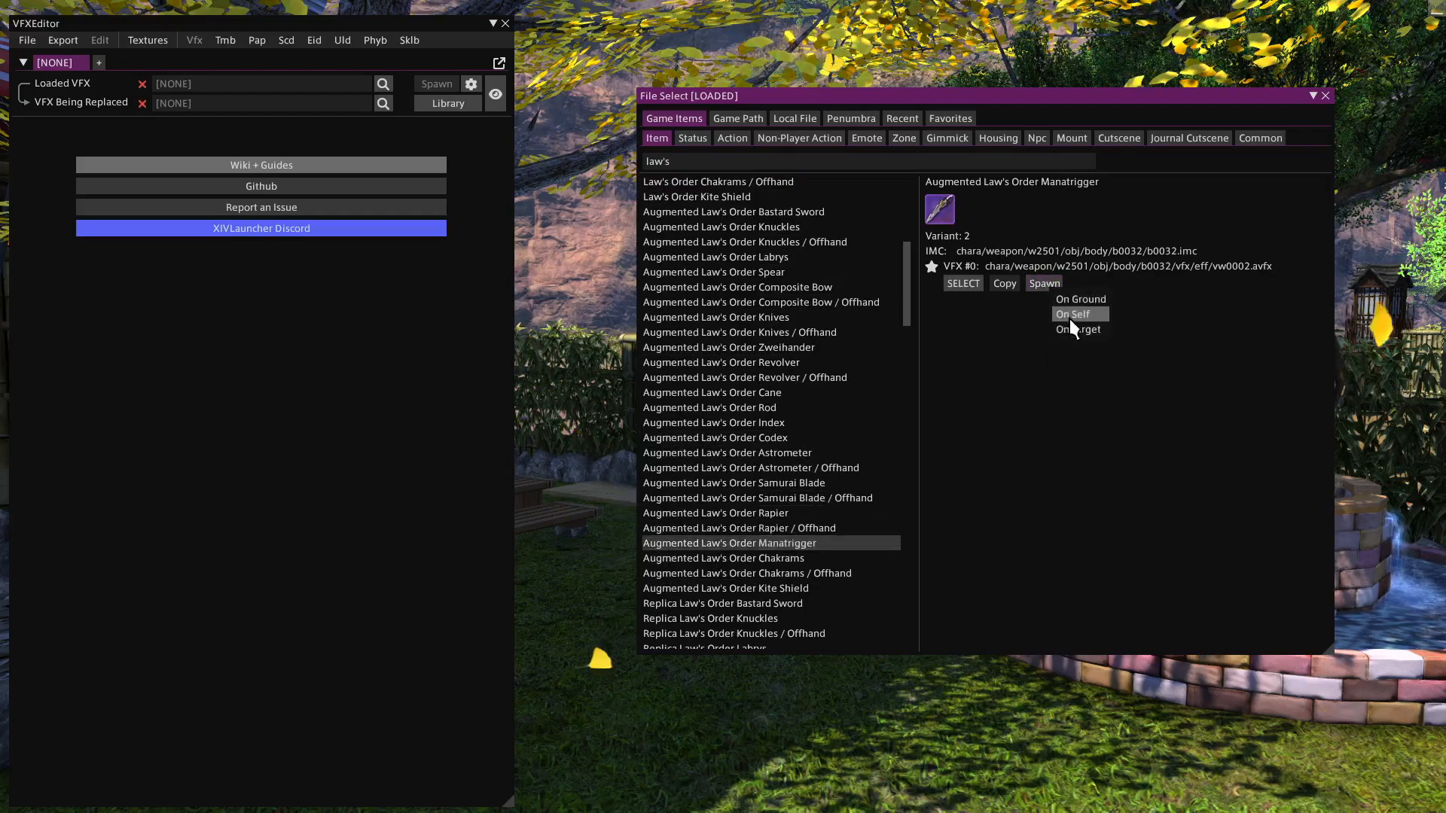
pyautogui.moveTo(1041, 97); pyautogui.dragTo(1089, 84)
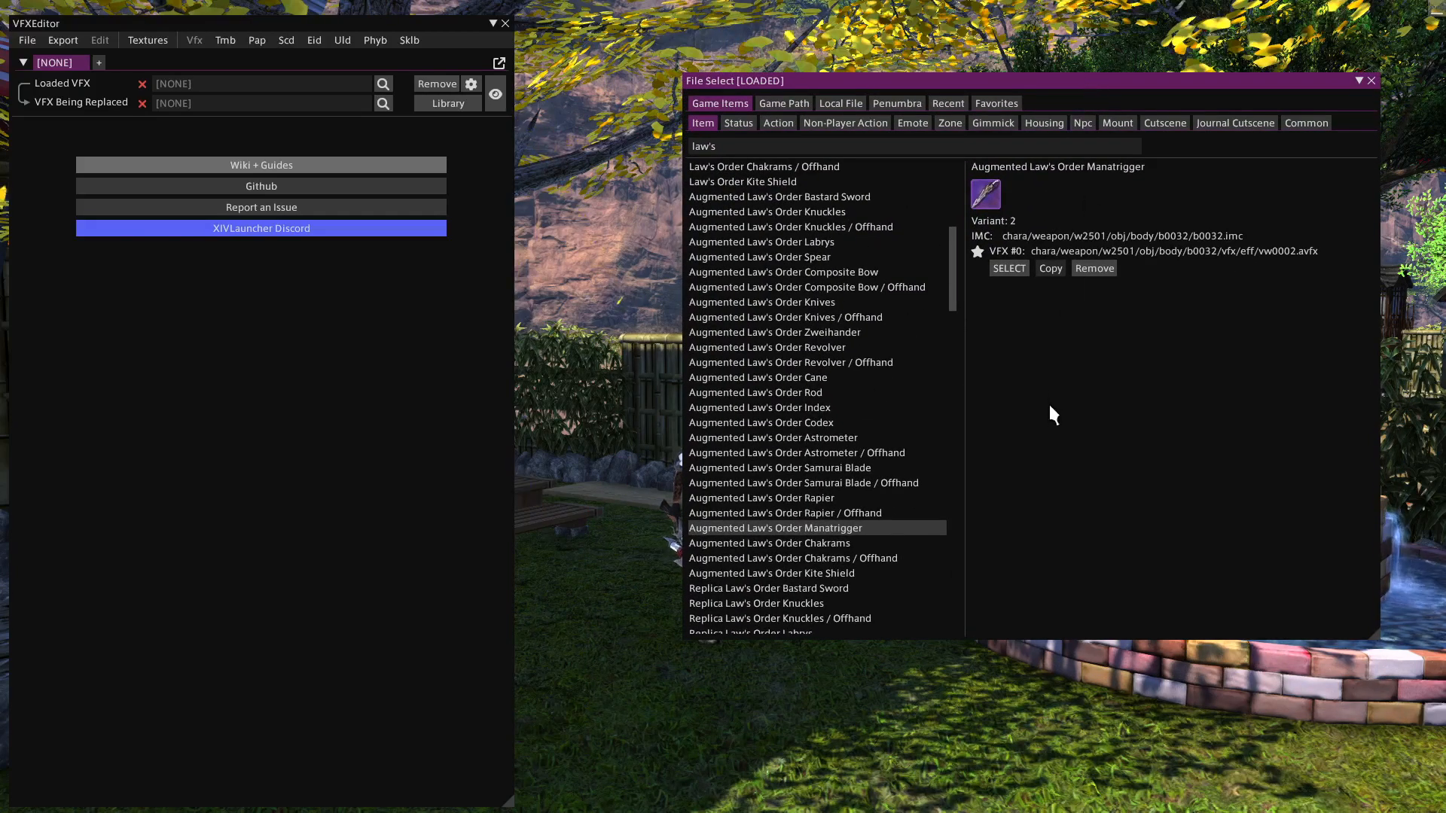
pyautogui.click(1010, 268)
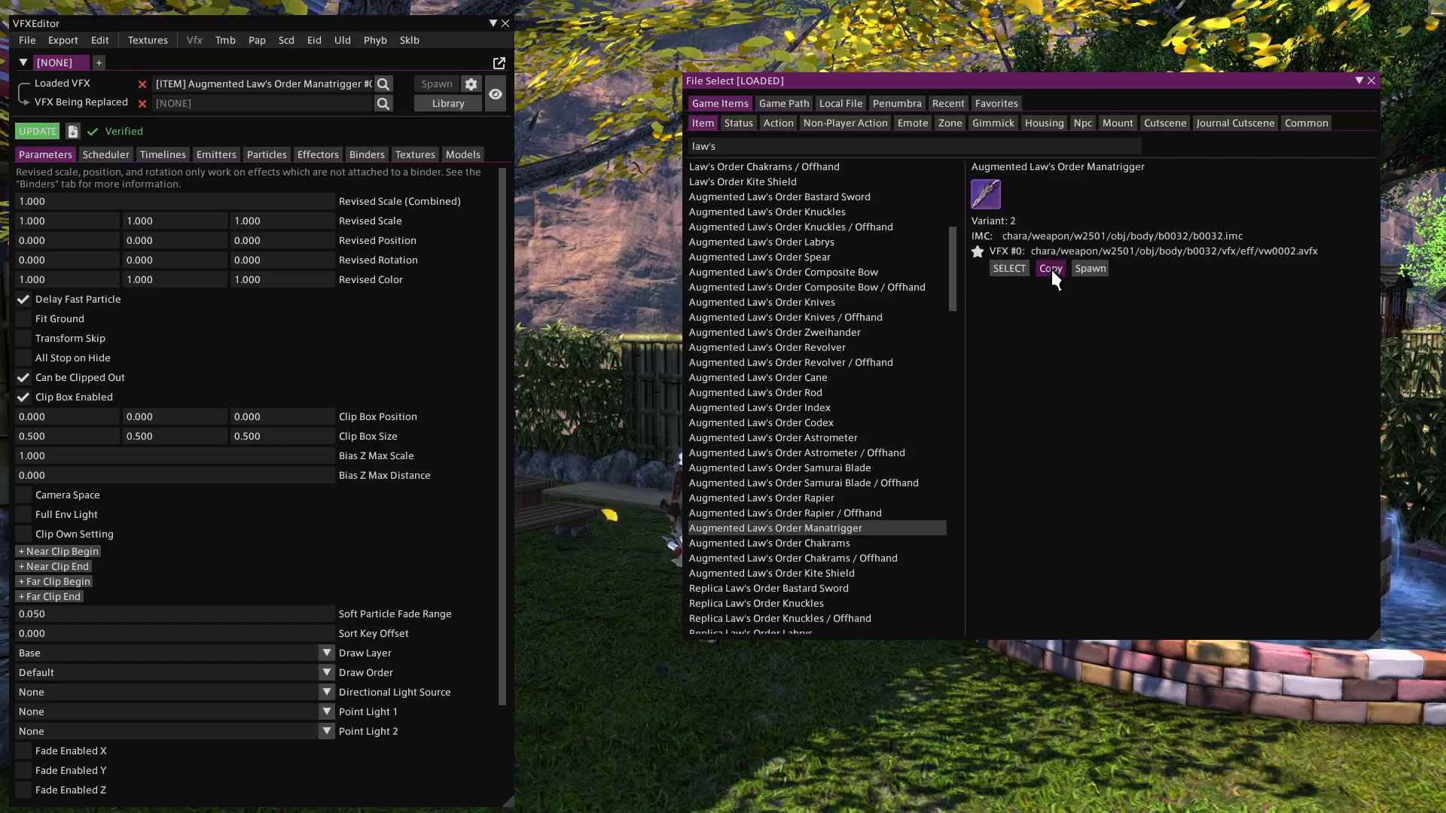
pyautogui.click(1372, 80)
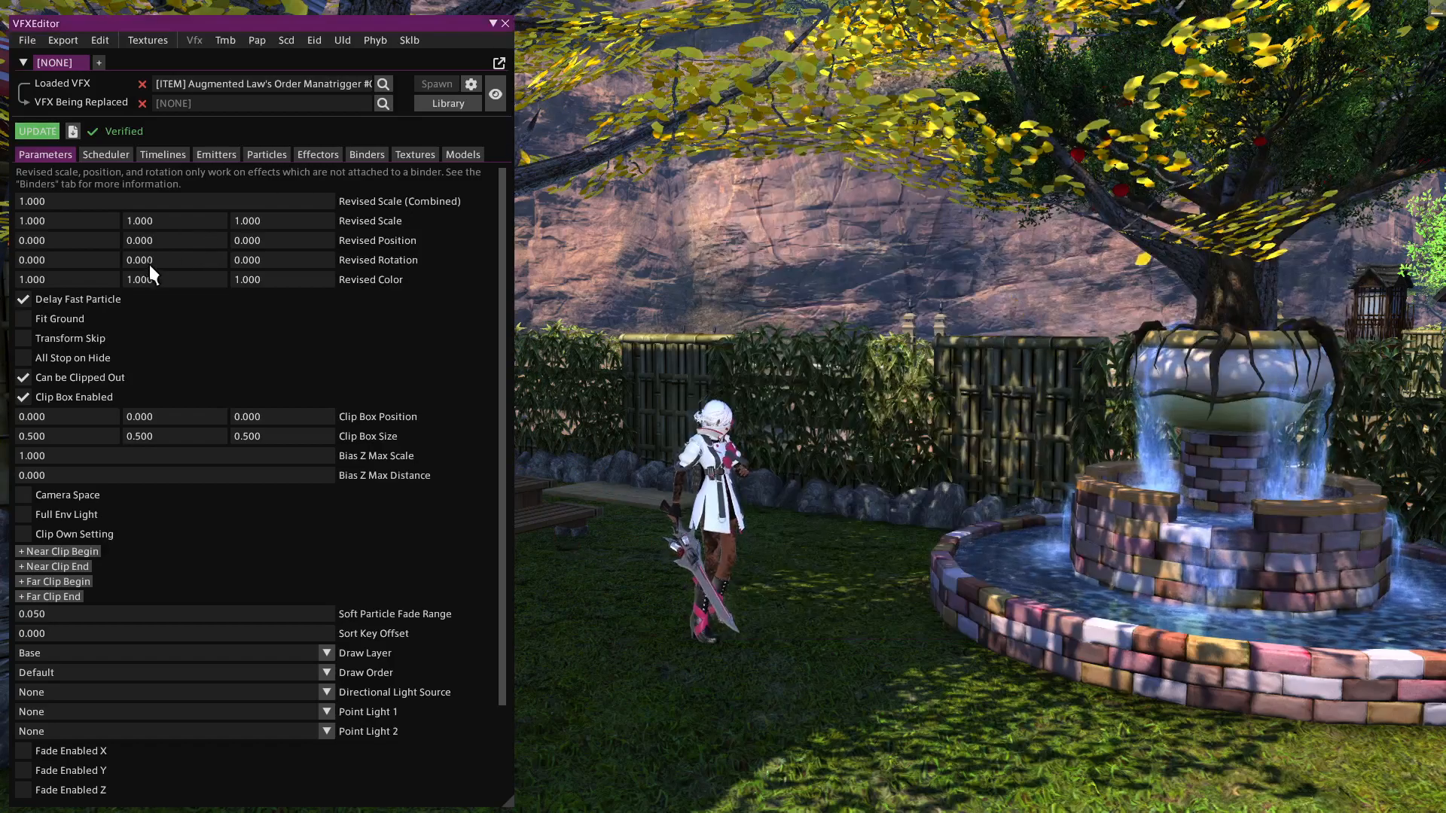
# Set the first Revised Color value of the loaded effect to 5 and update the VFX
pyautogui.click(96, 283)
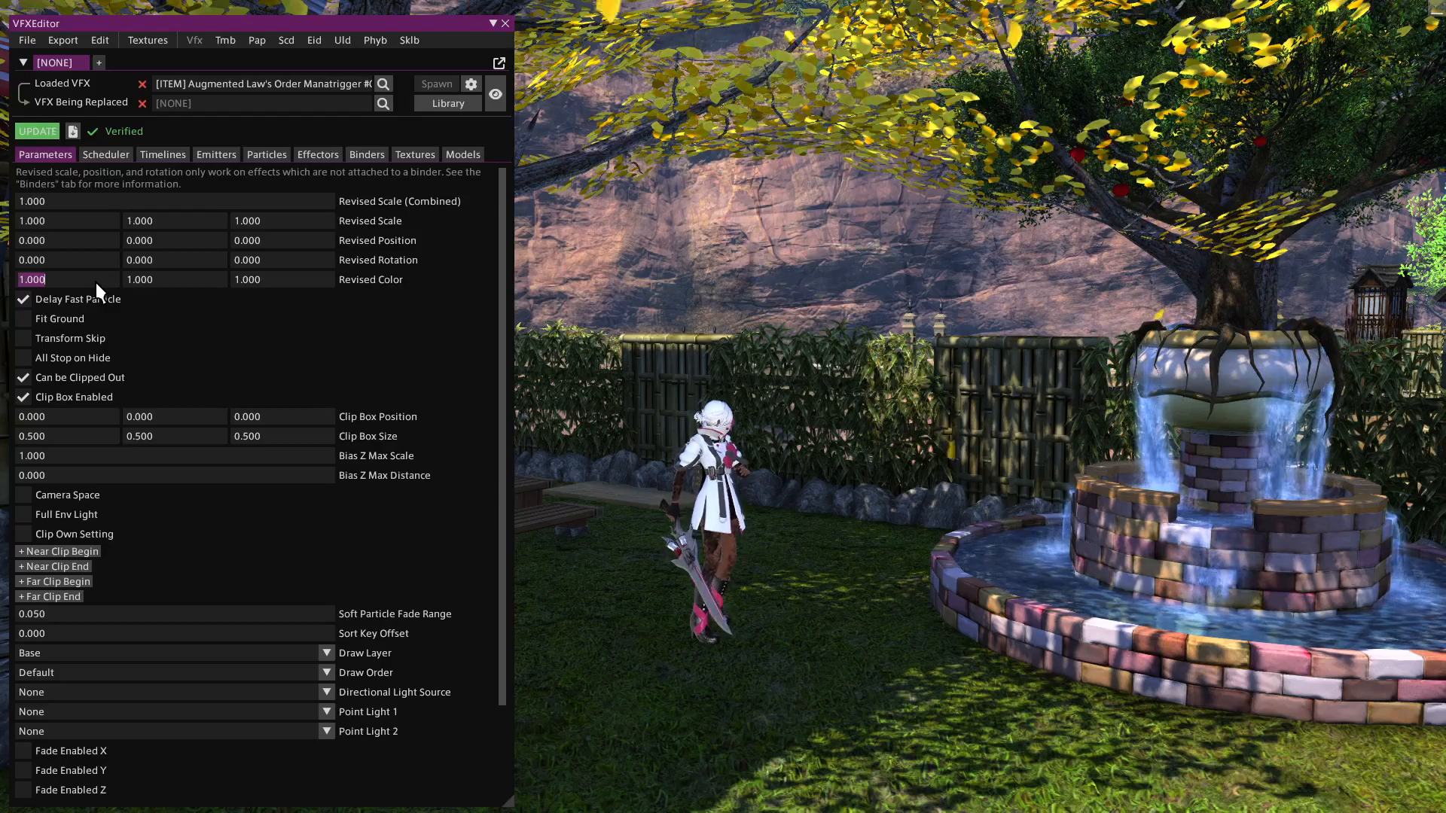
pyautogui.write('5')
pyautogui.press('Return')
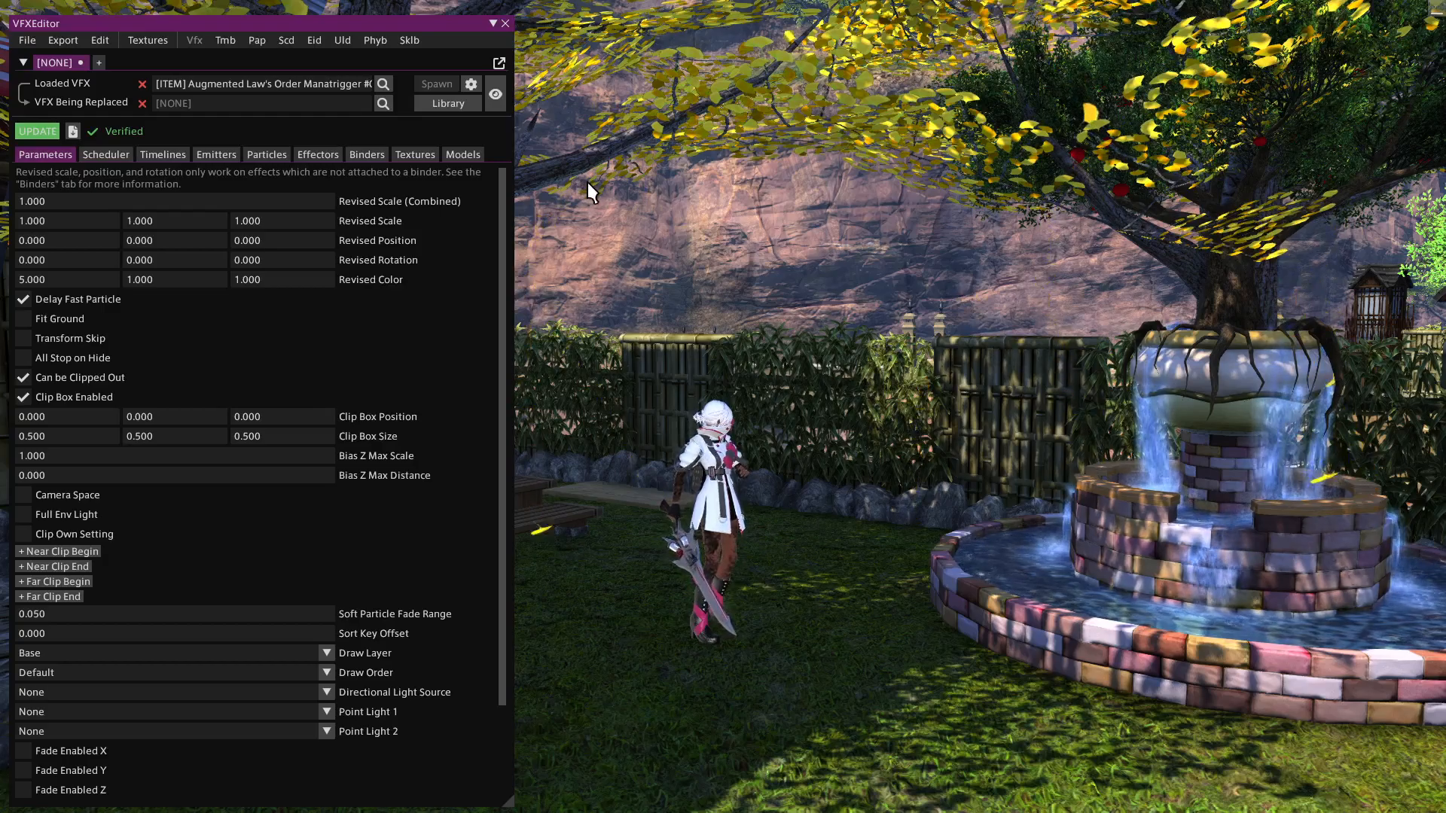
pyautogui.click(42, 131)
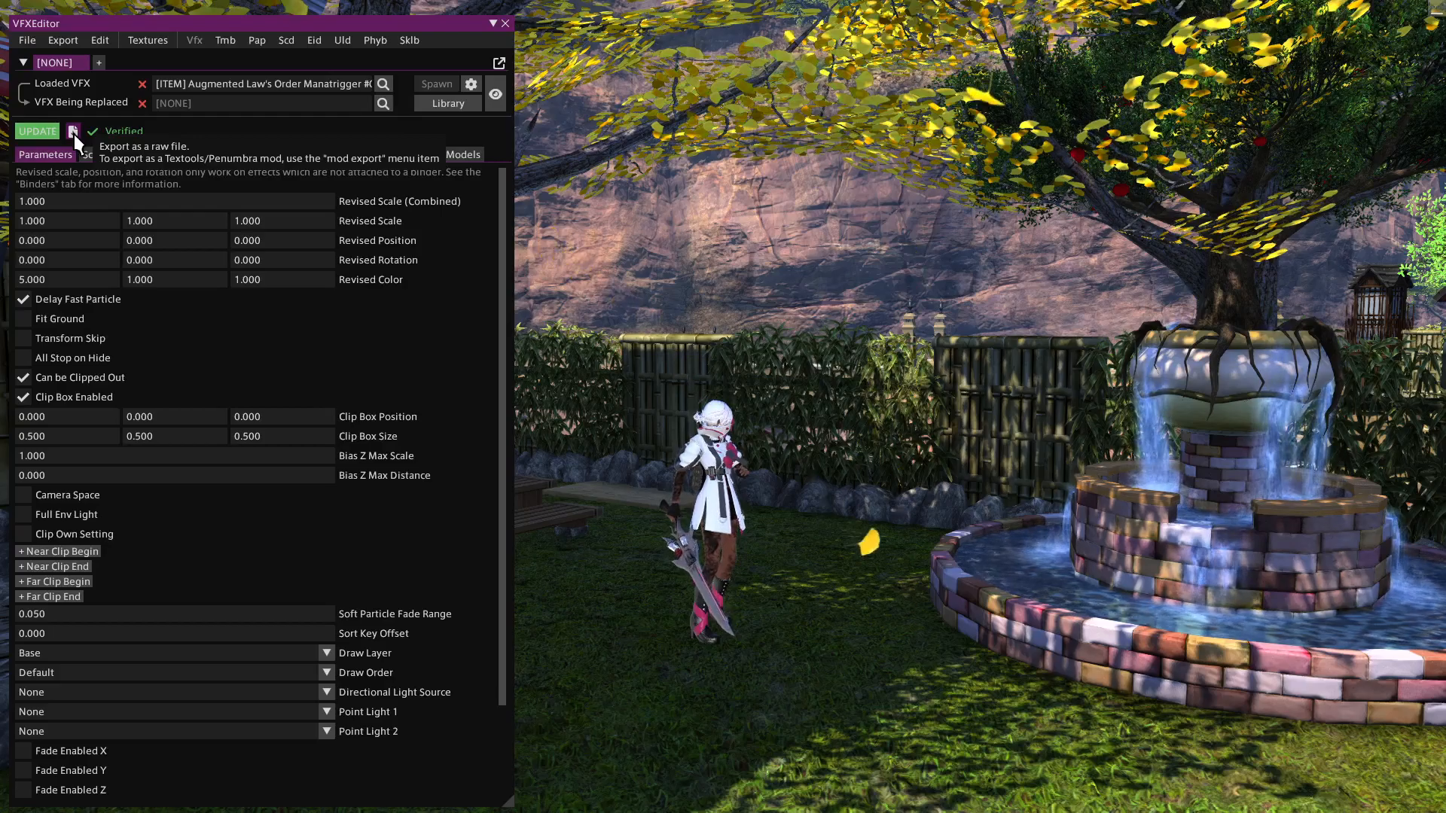
# Export the effect as a raw .avfx file named fang to the Desktop and close VFXEditor
pyautogui.click(74, 135)
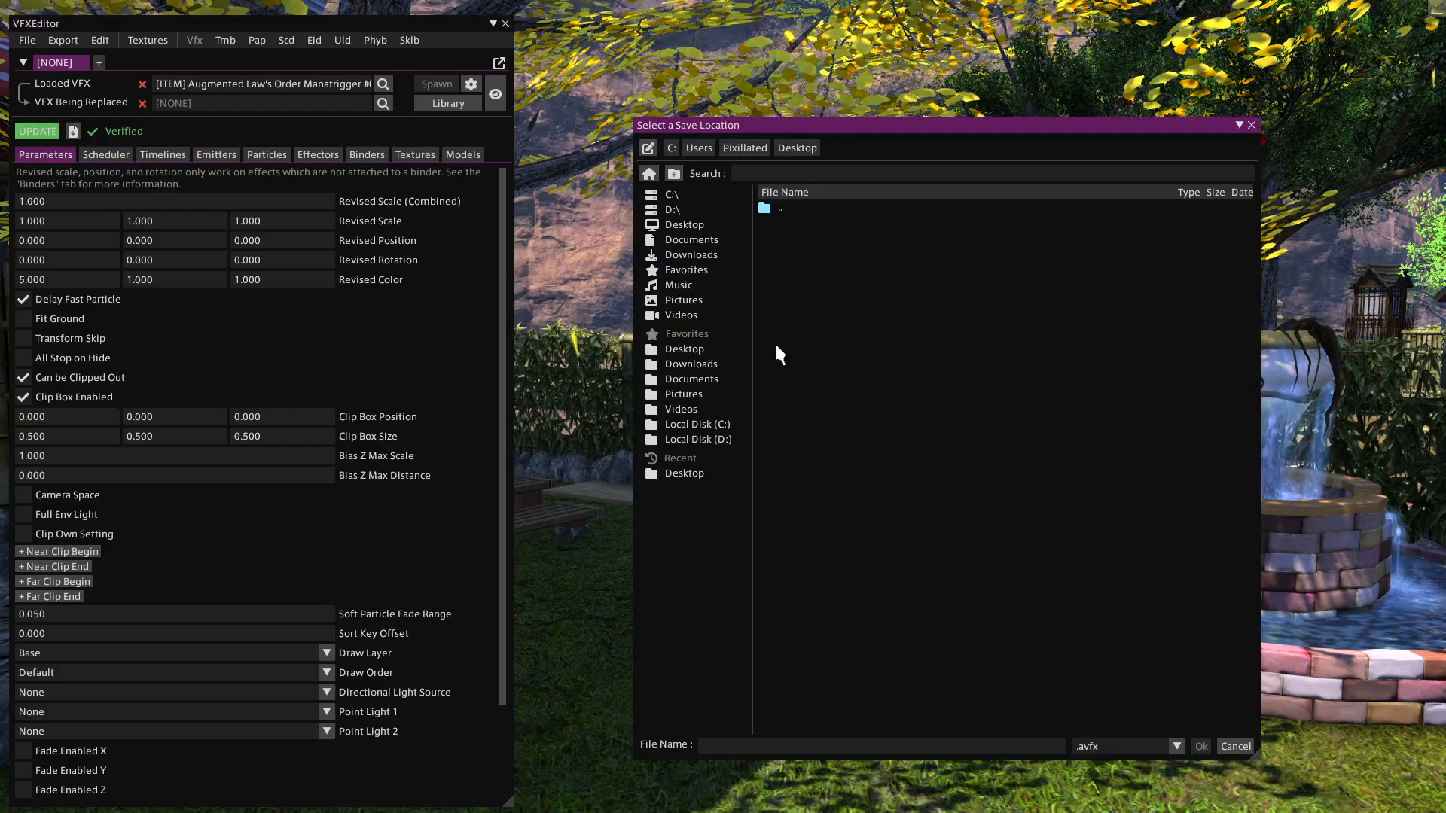
pyautogui.click(699, 350)
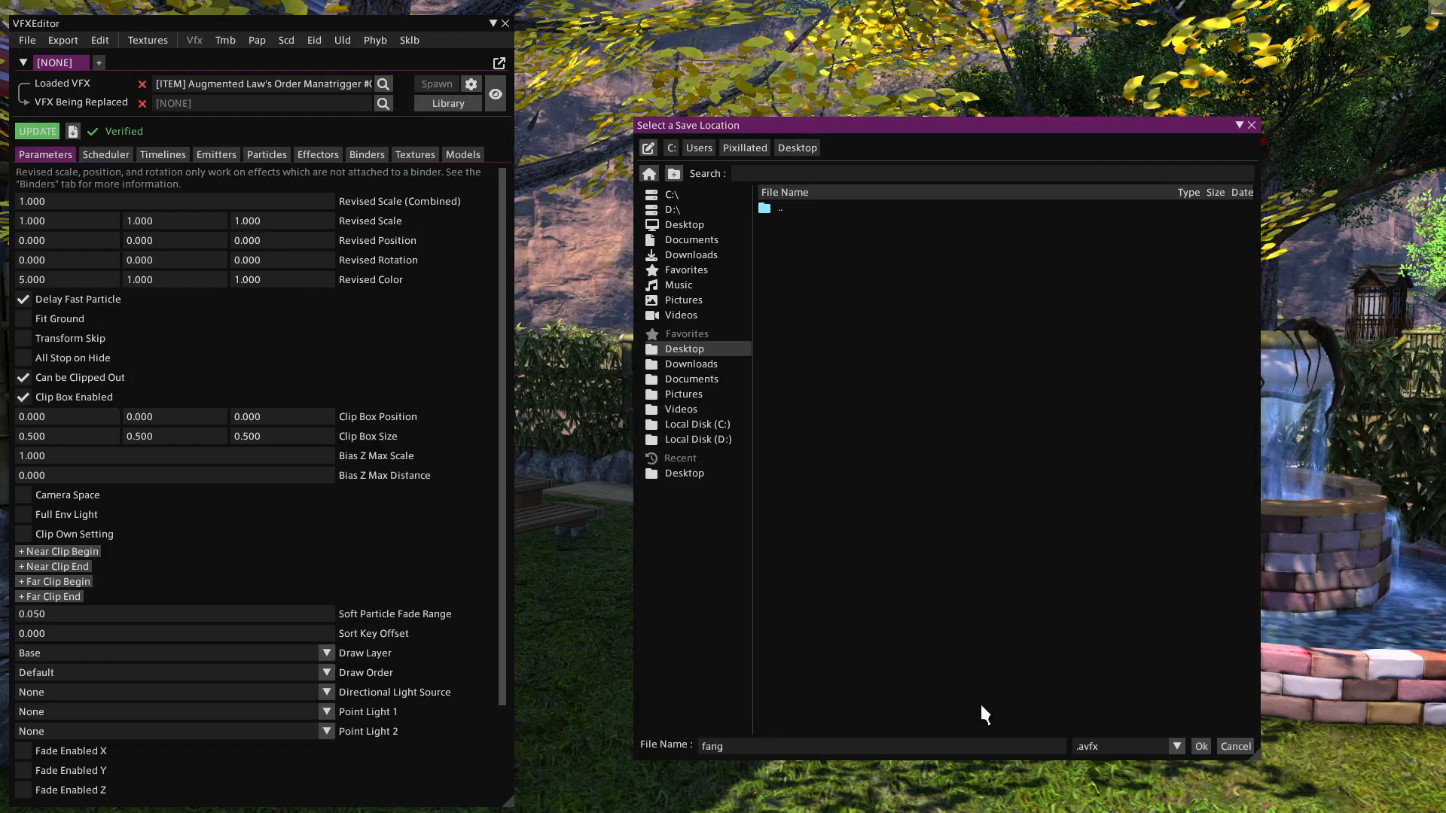
pyautogui.click(1201, 746)
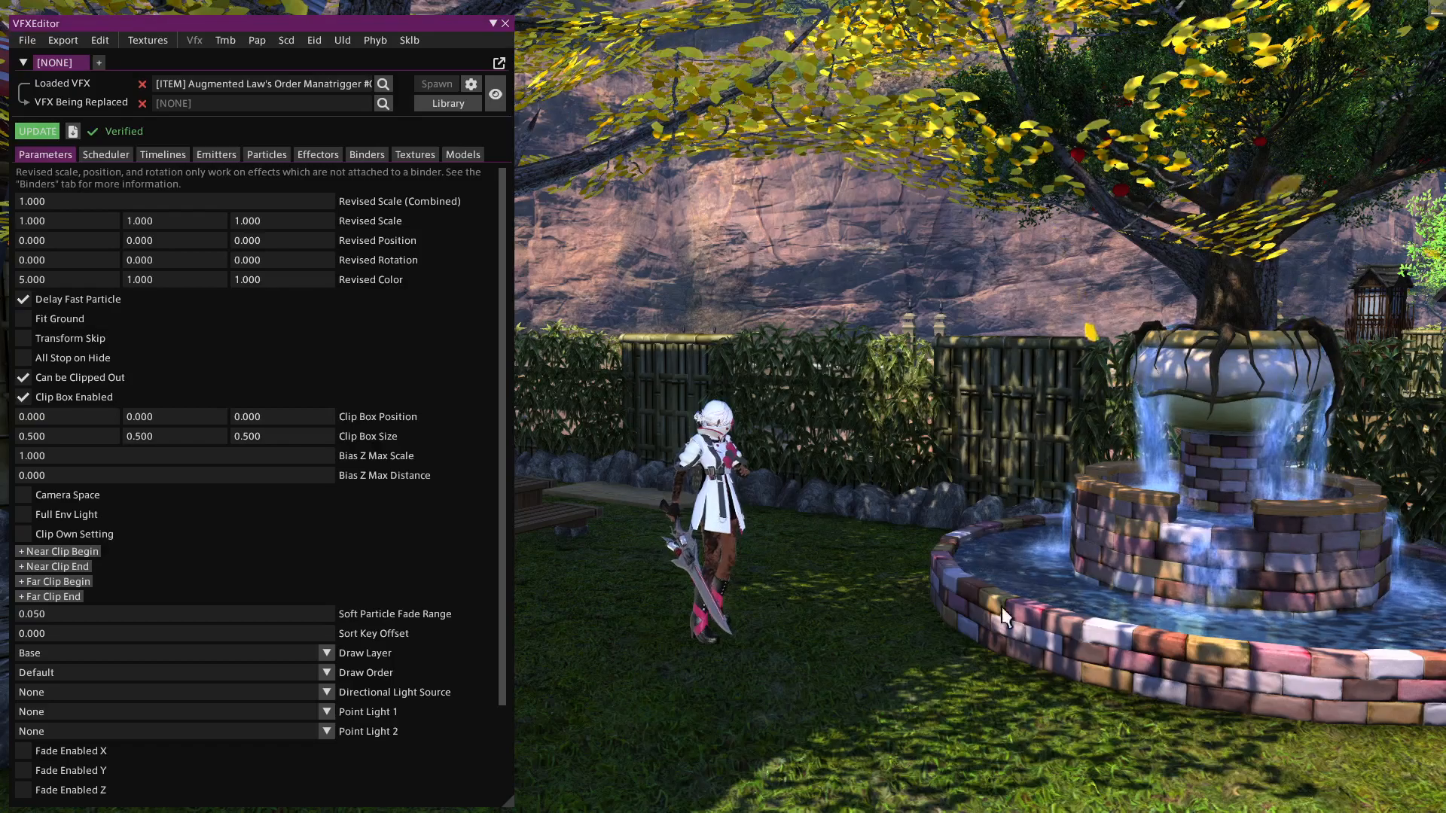
pyautogui.click(506, 25)
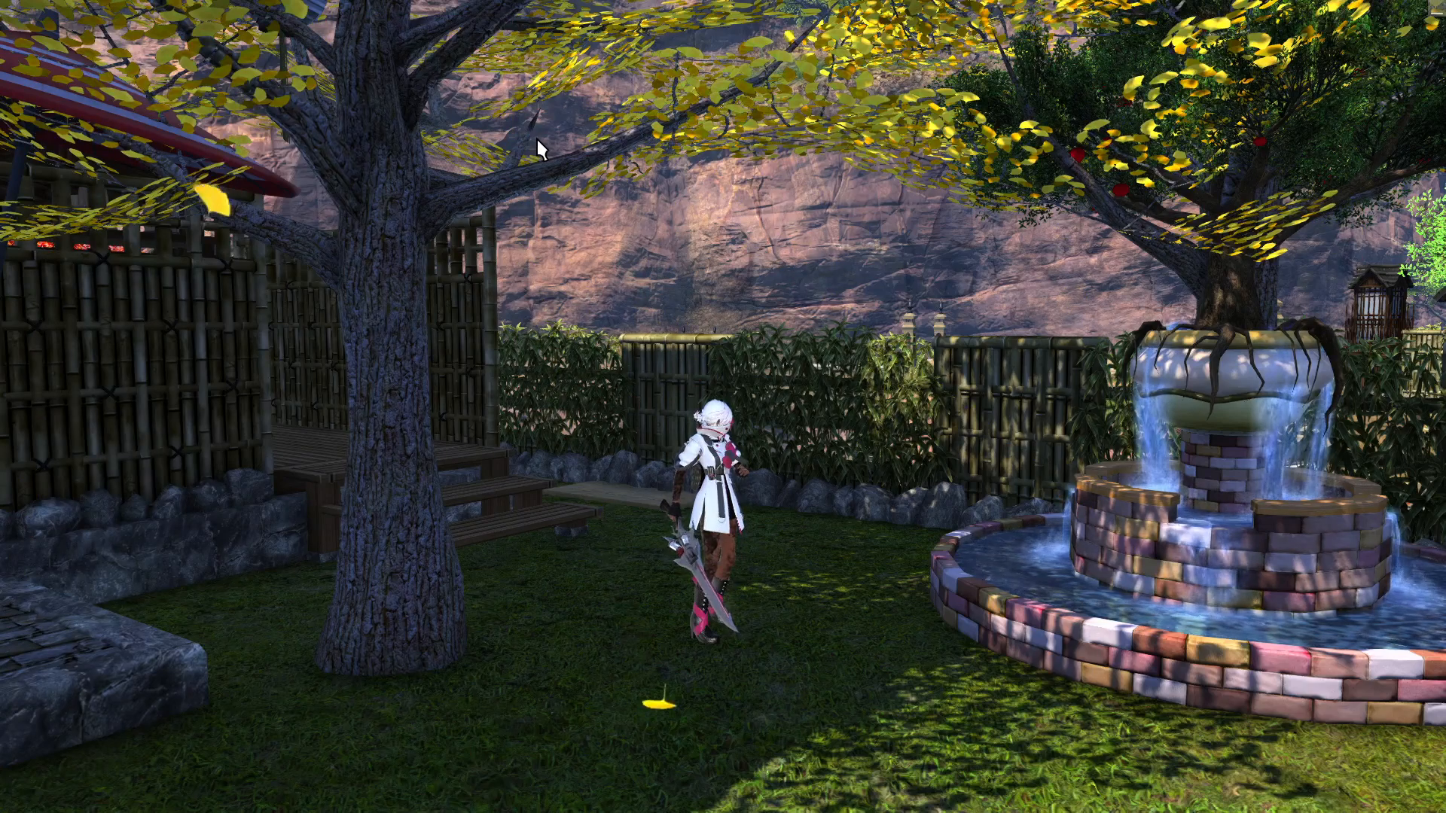
# Return to Penumbra, open the Fang mod's directory in the file explorer, and create a folder named chara there
pyautogui.press('Return')
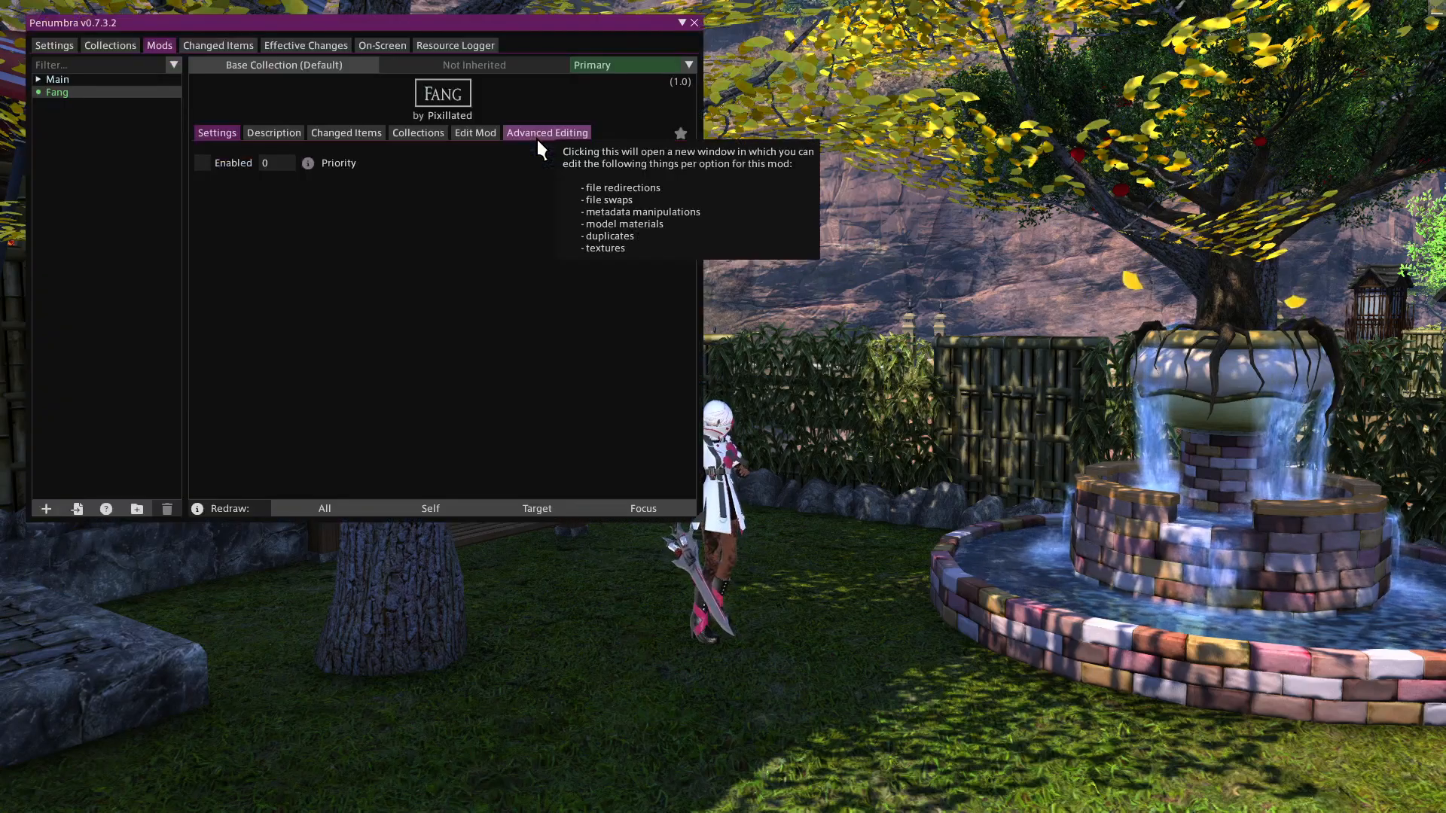
pyautogui.click(472, 137)
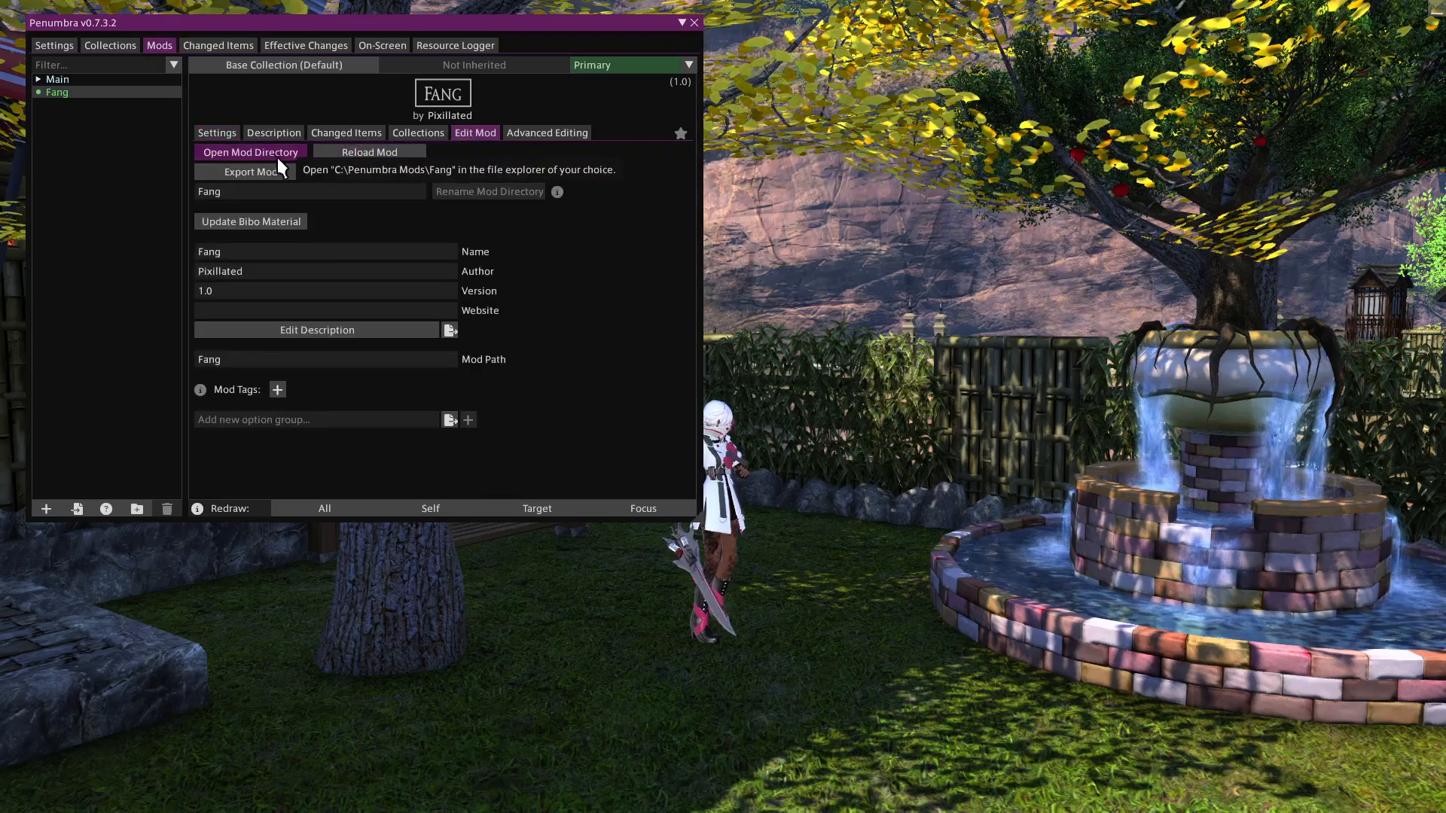
pyautogui.click(251, 152)
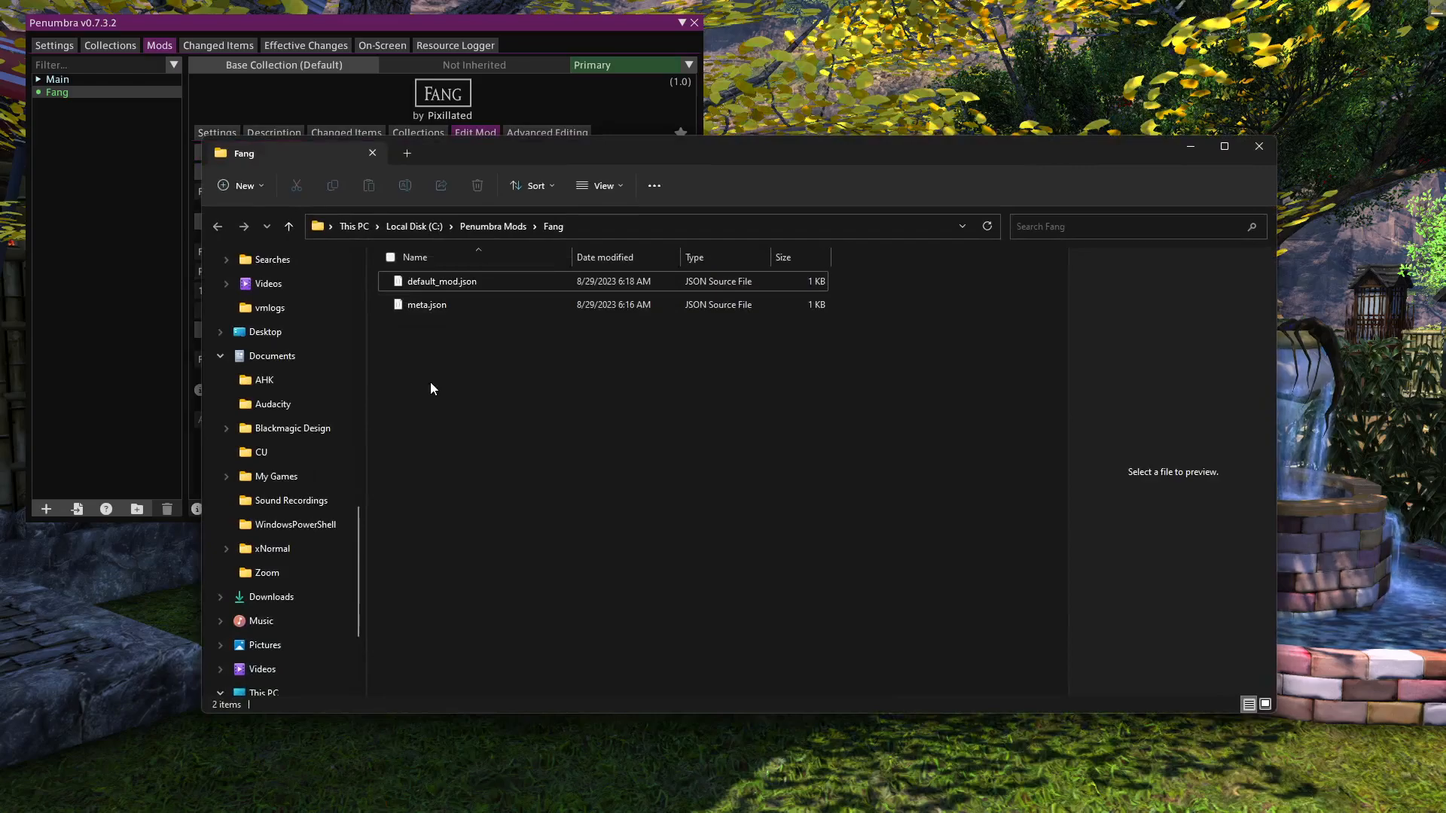
pyautogui.hotkey('ctrl', 'shift', 'n')
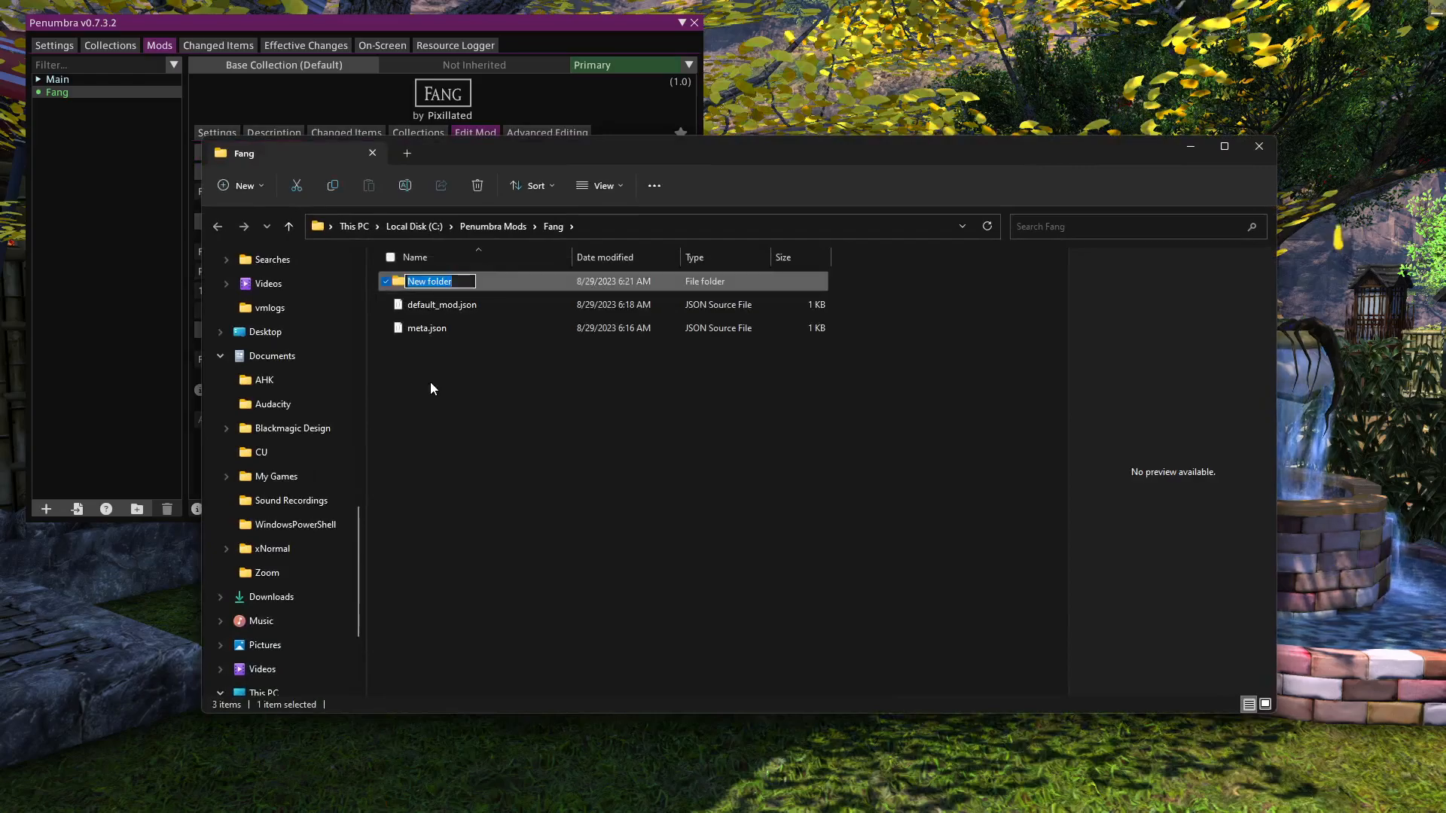
pyautogui.write('chara')
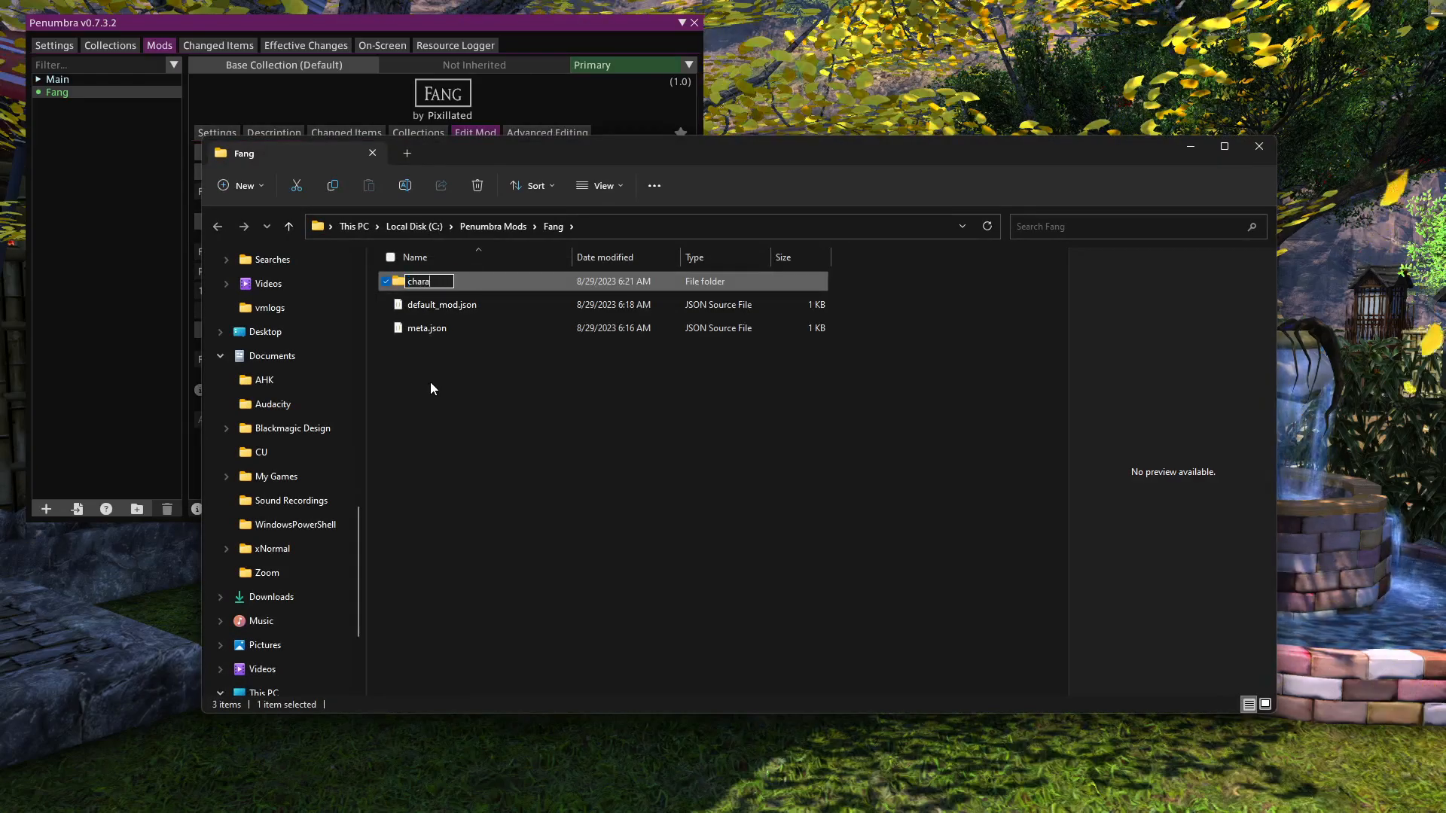
pyautogui.press('Return')
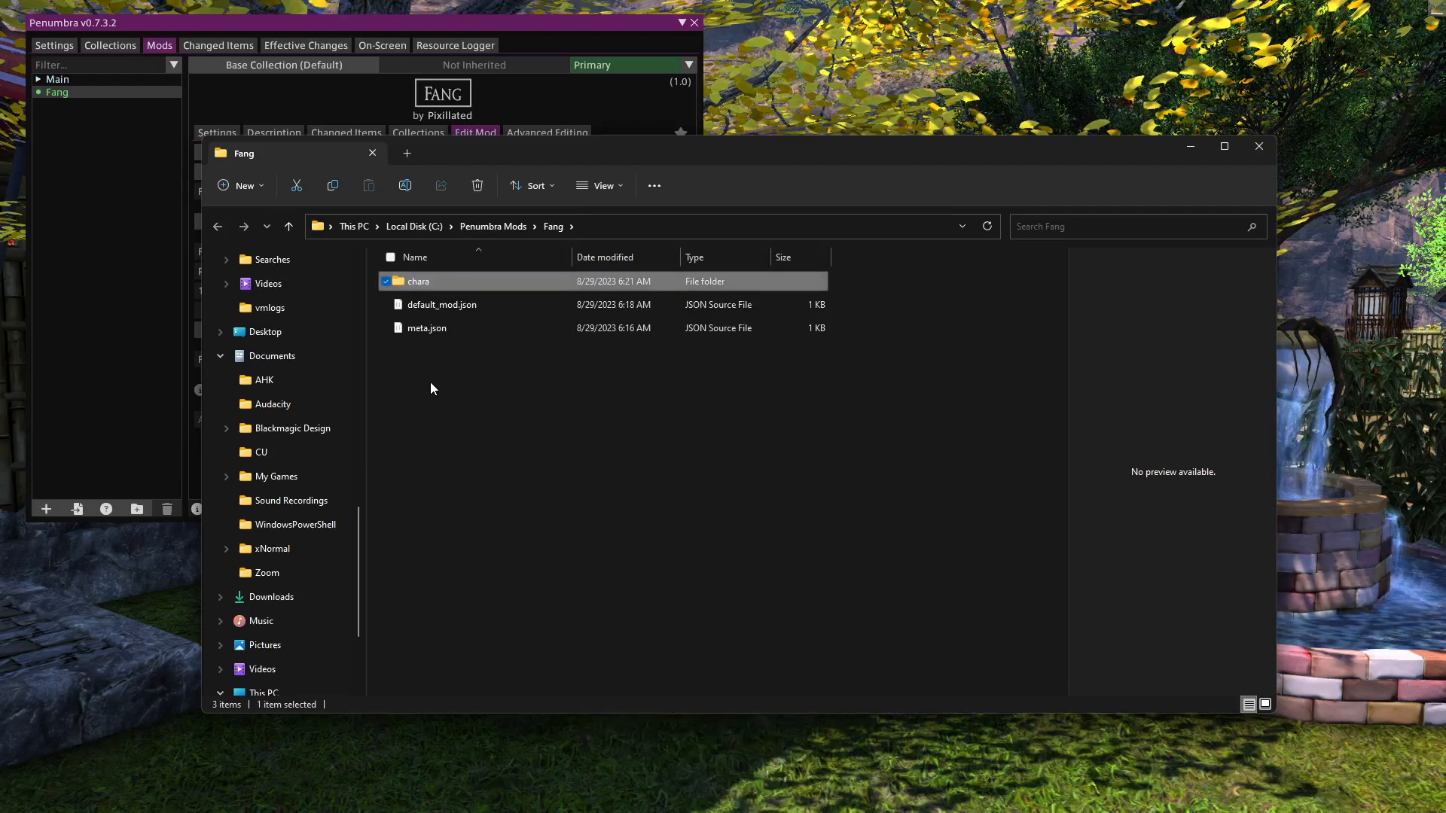
# Move fang.avfx from the Desktop into the Fang mod's chara folder, close the file explorer, and return to Penumbra
pyautogui.doubleClick(441, 288)
pyautogui.click(1436, 16)
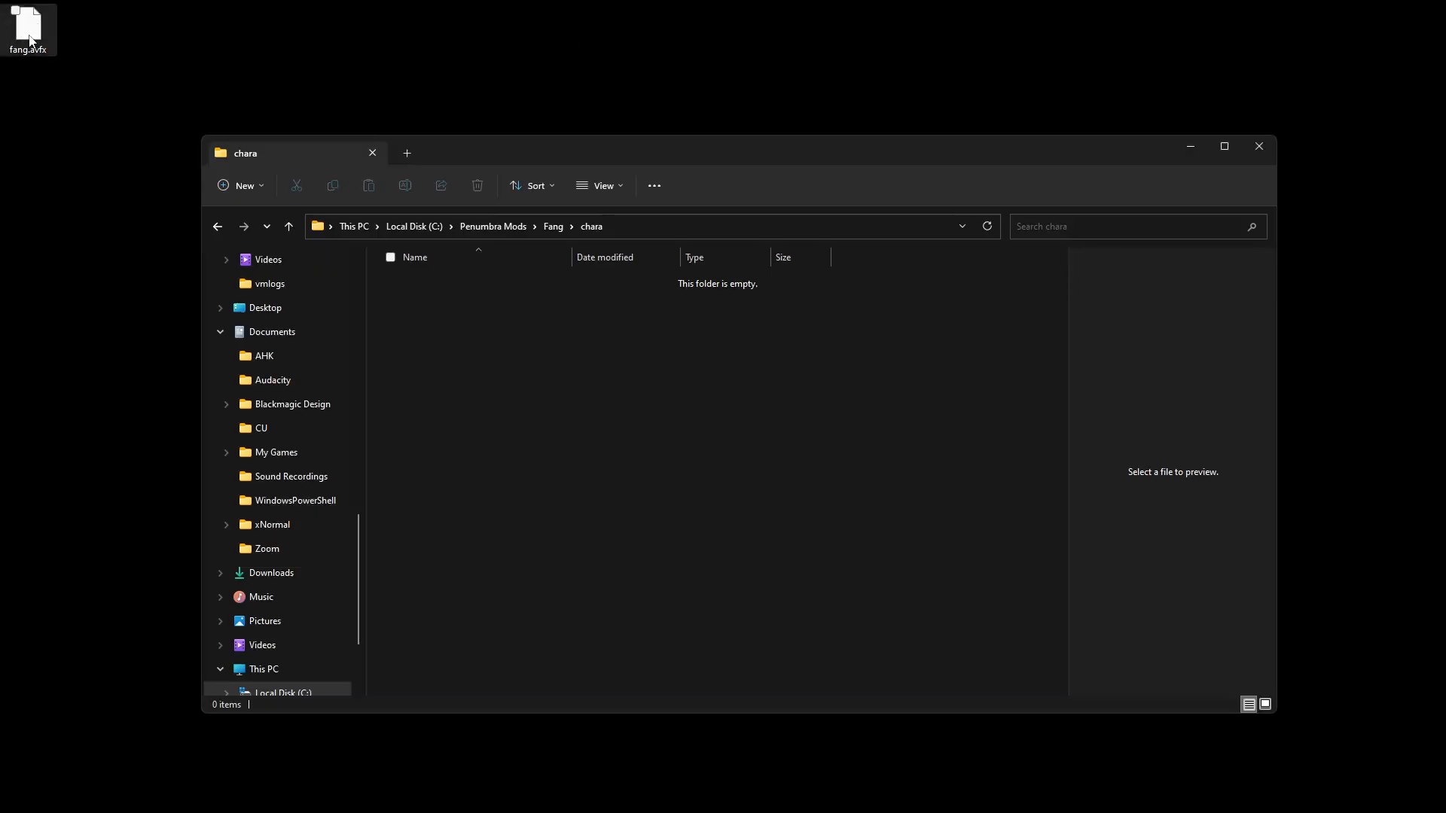
pyautogui.moveTo(29, 41); pyautogui.dragTo(434, 339)
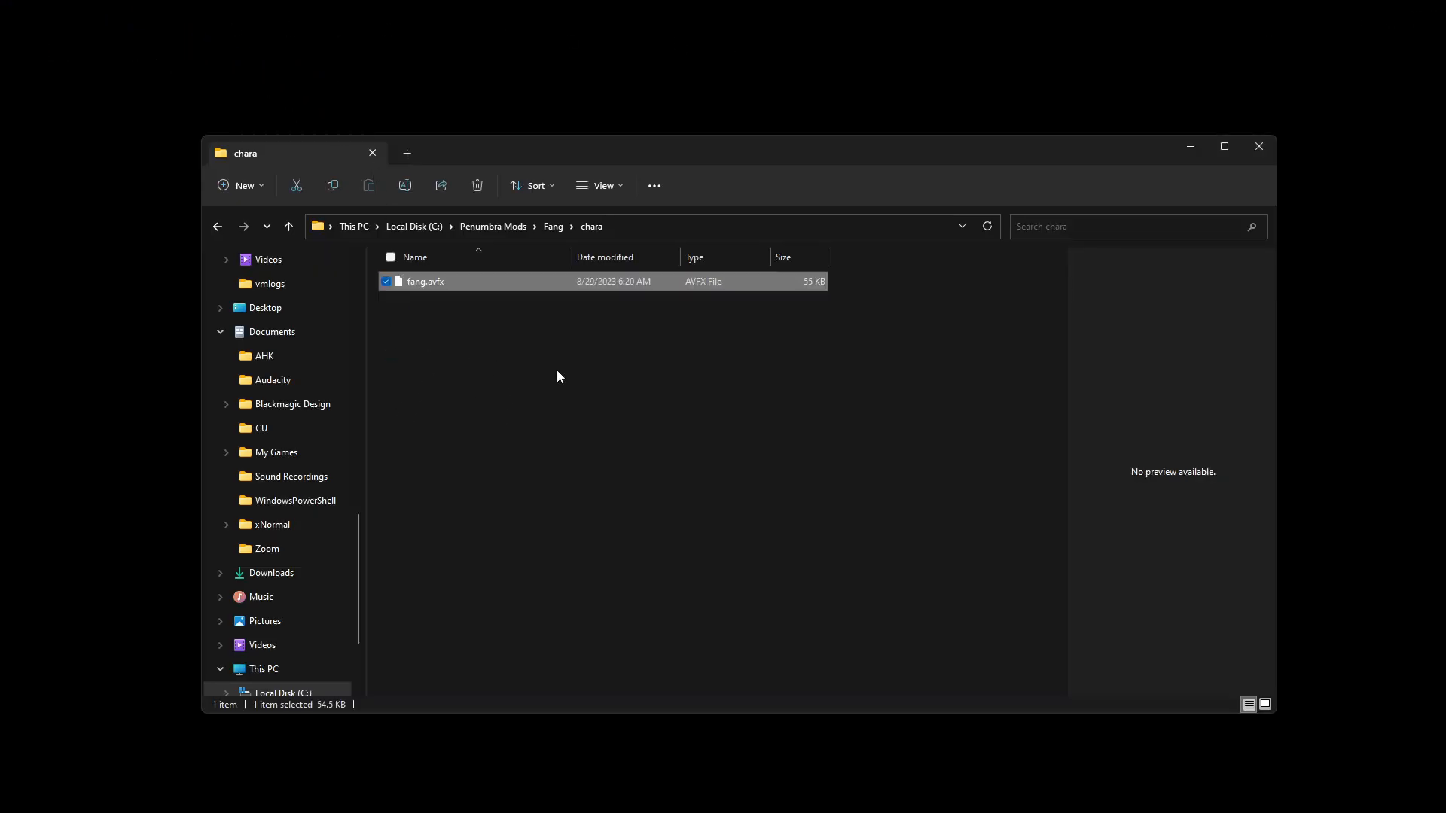
pyautogui.click(1252, 153)
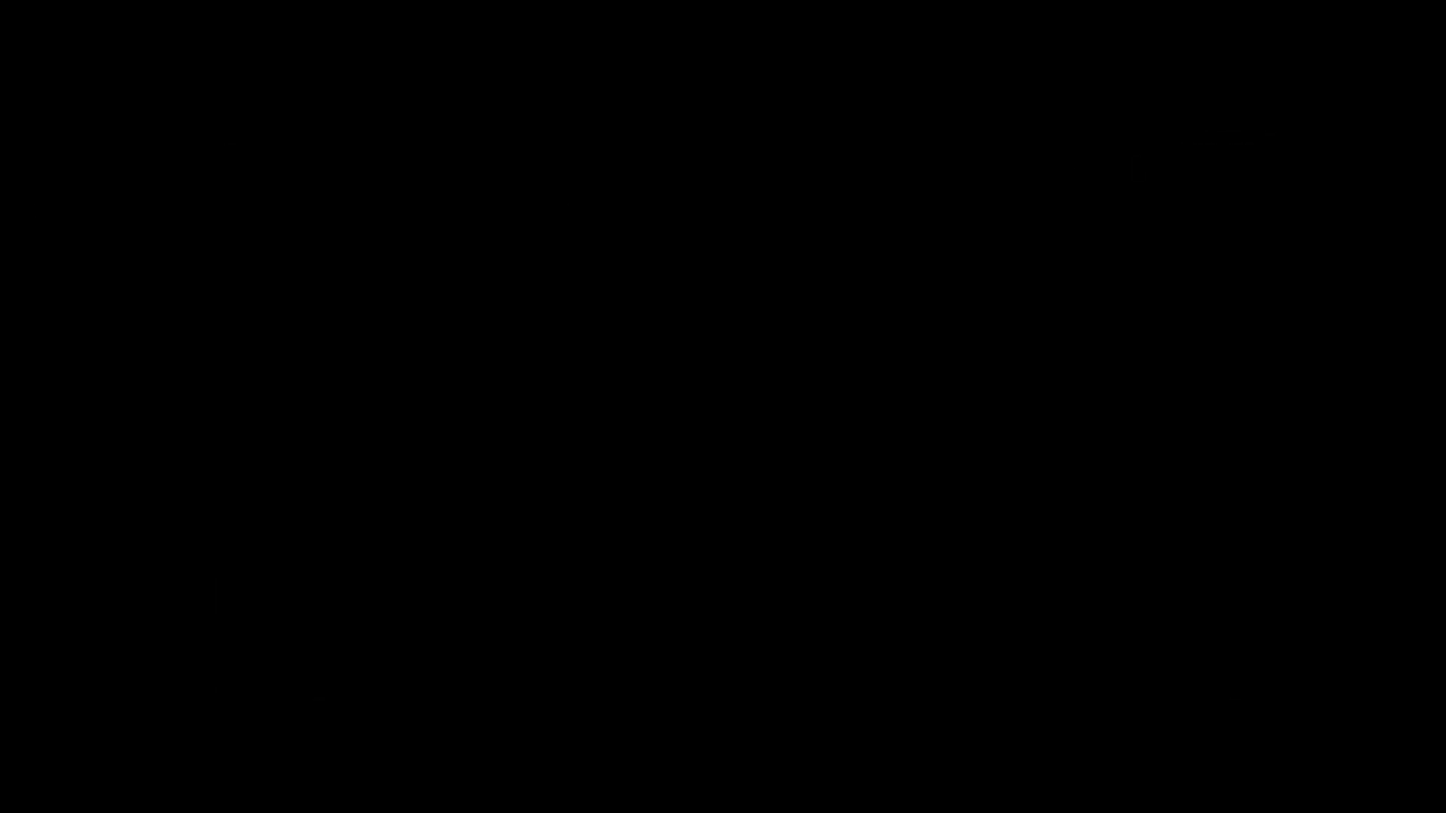
pyautogui.hotkey('alt', 'Tab')
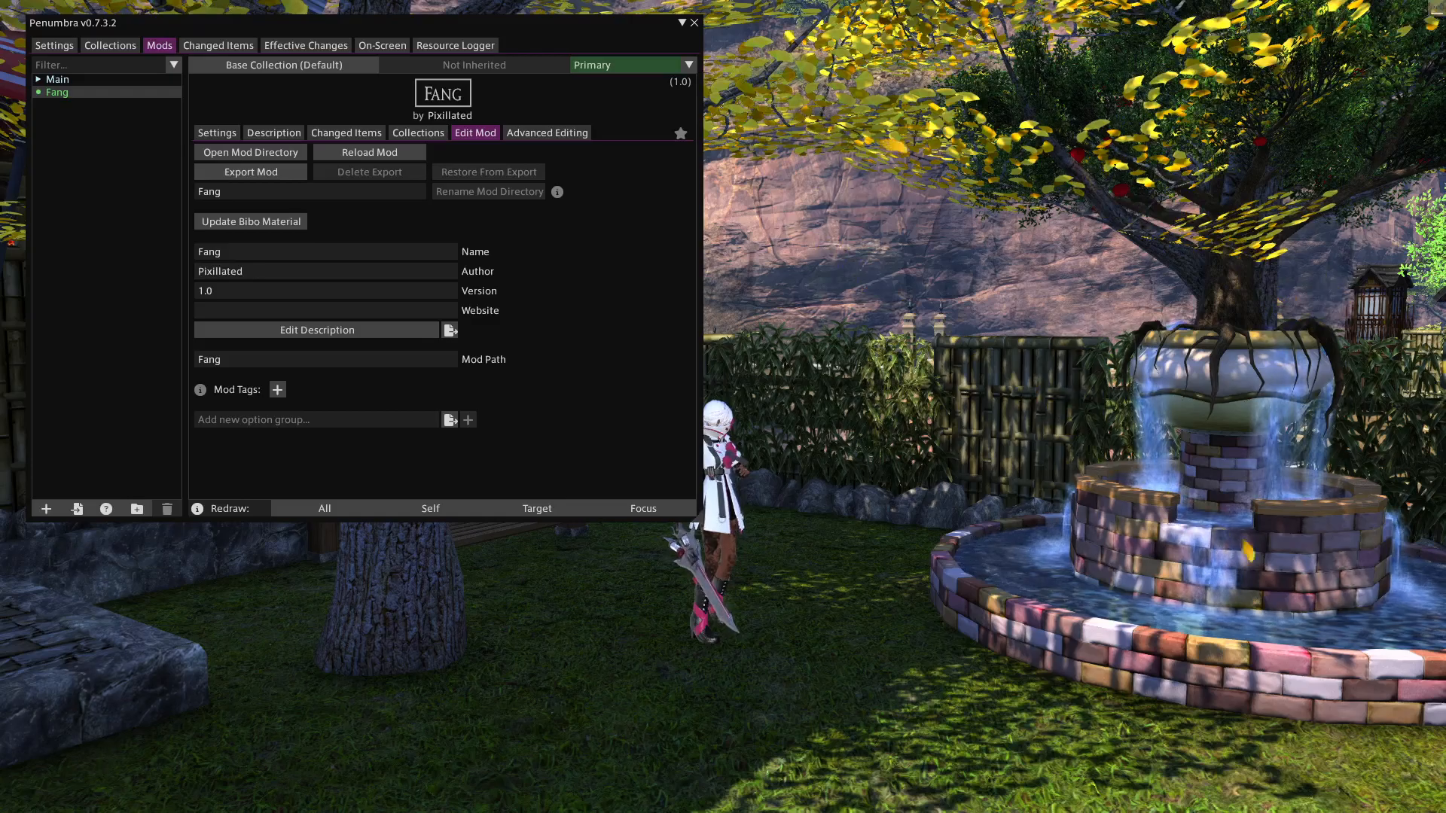
# Enable the Fang mod and reload its files in the advanced file redirections
pyautogui.click(214, 131)
pyautogui.click(204, 161)
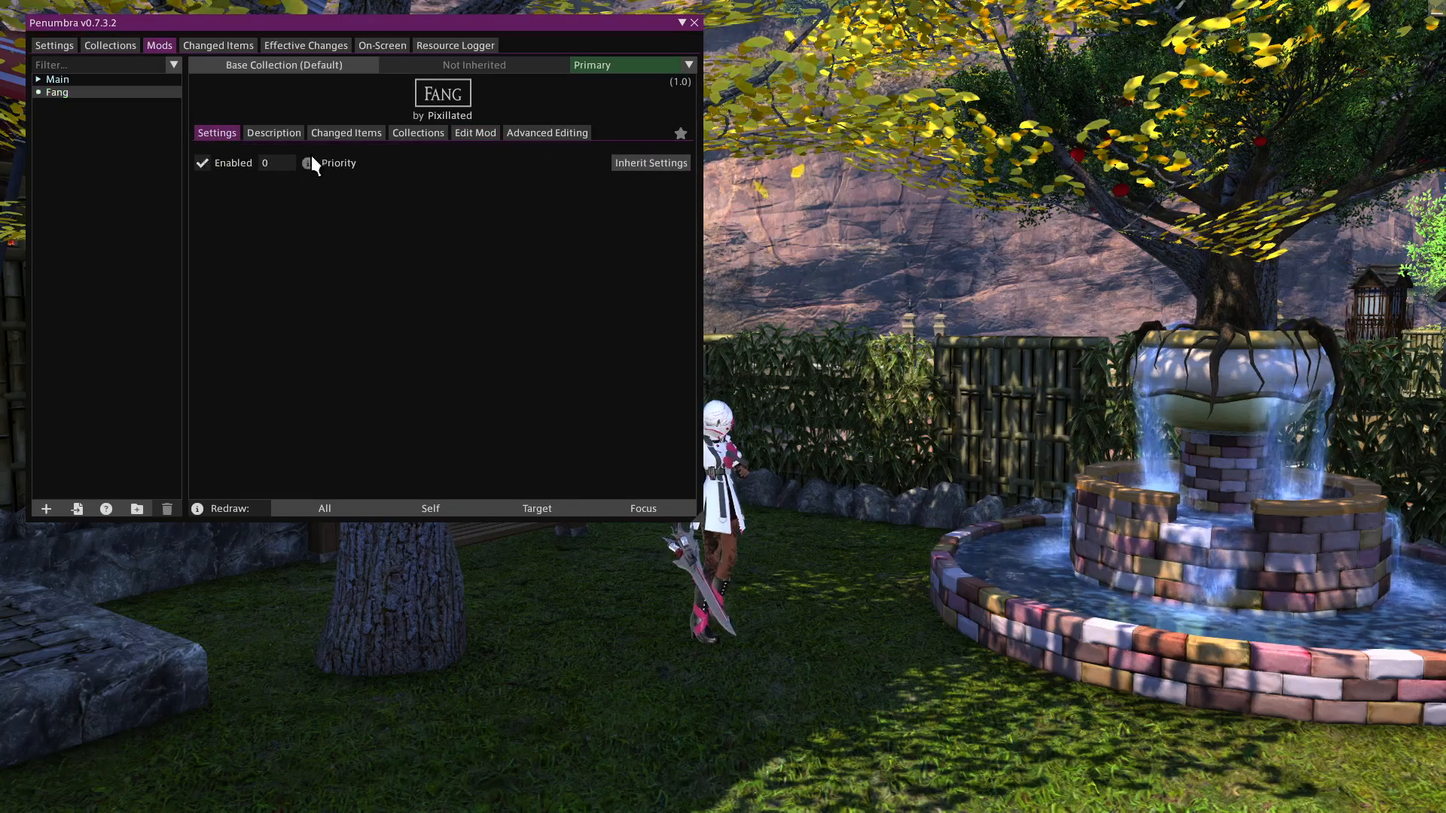
pyautogui.click(531, 134)
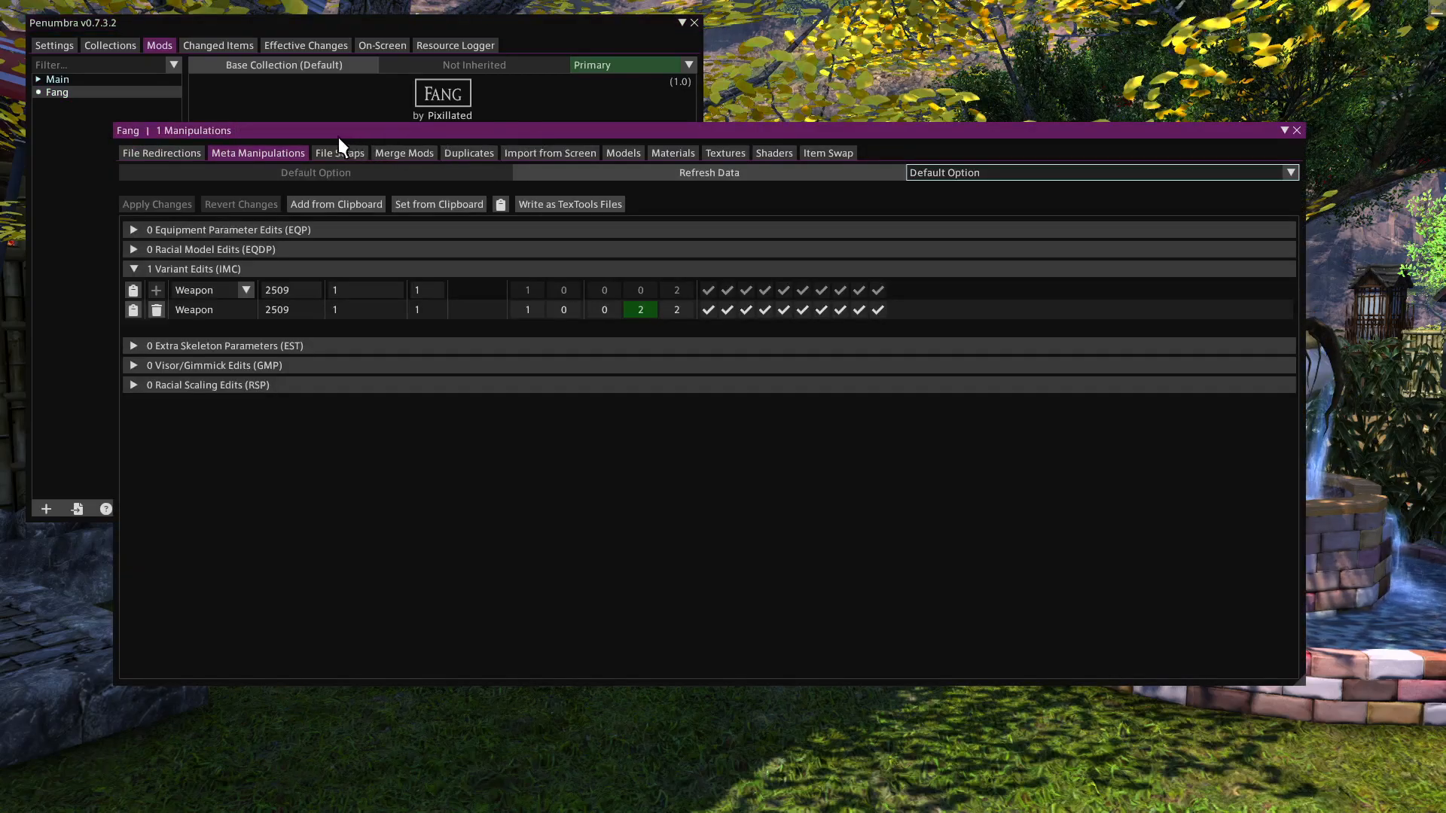
pyautogui.click(184, 159)
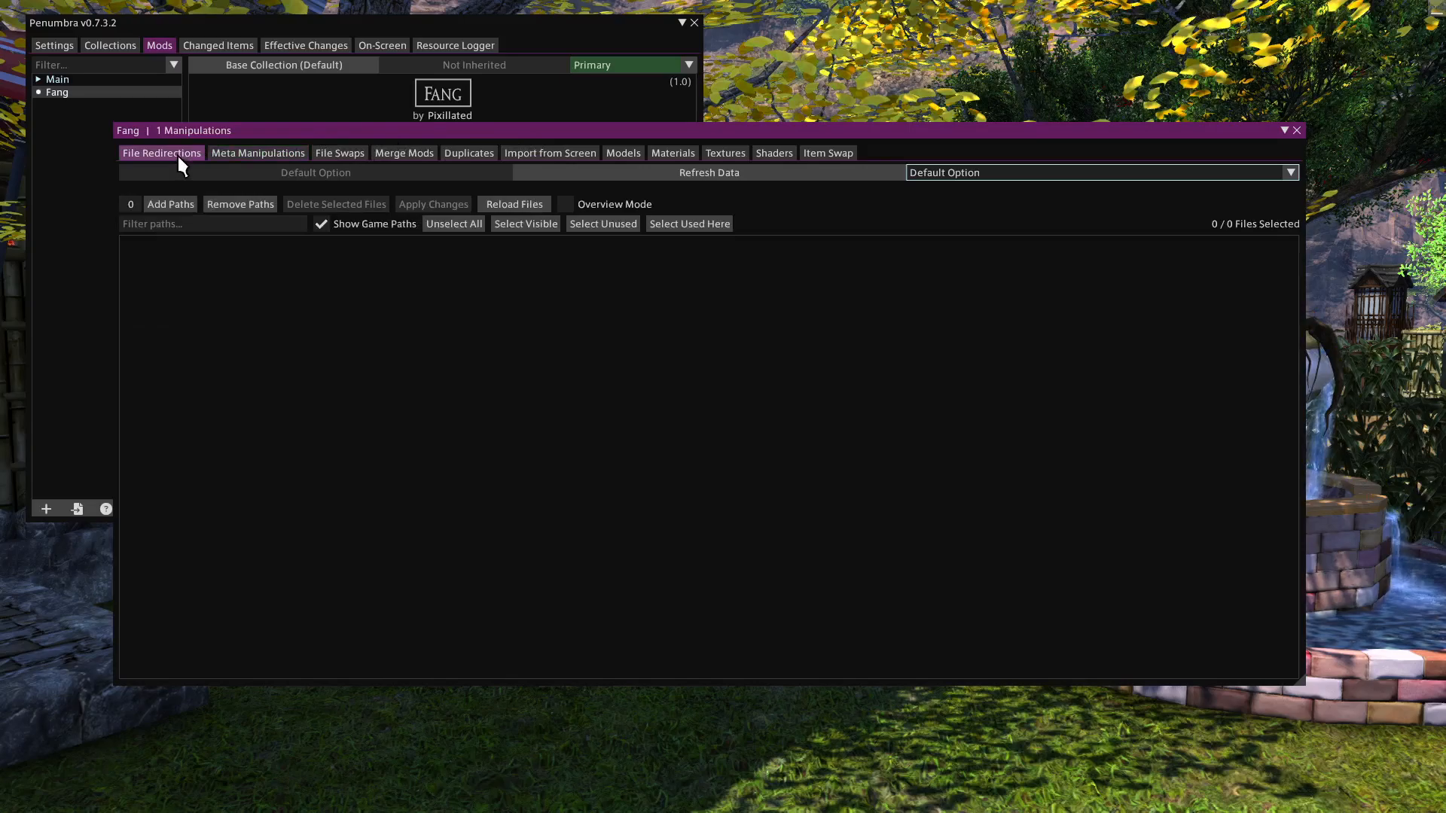
pyautogui.click(525, 206)
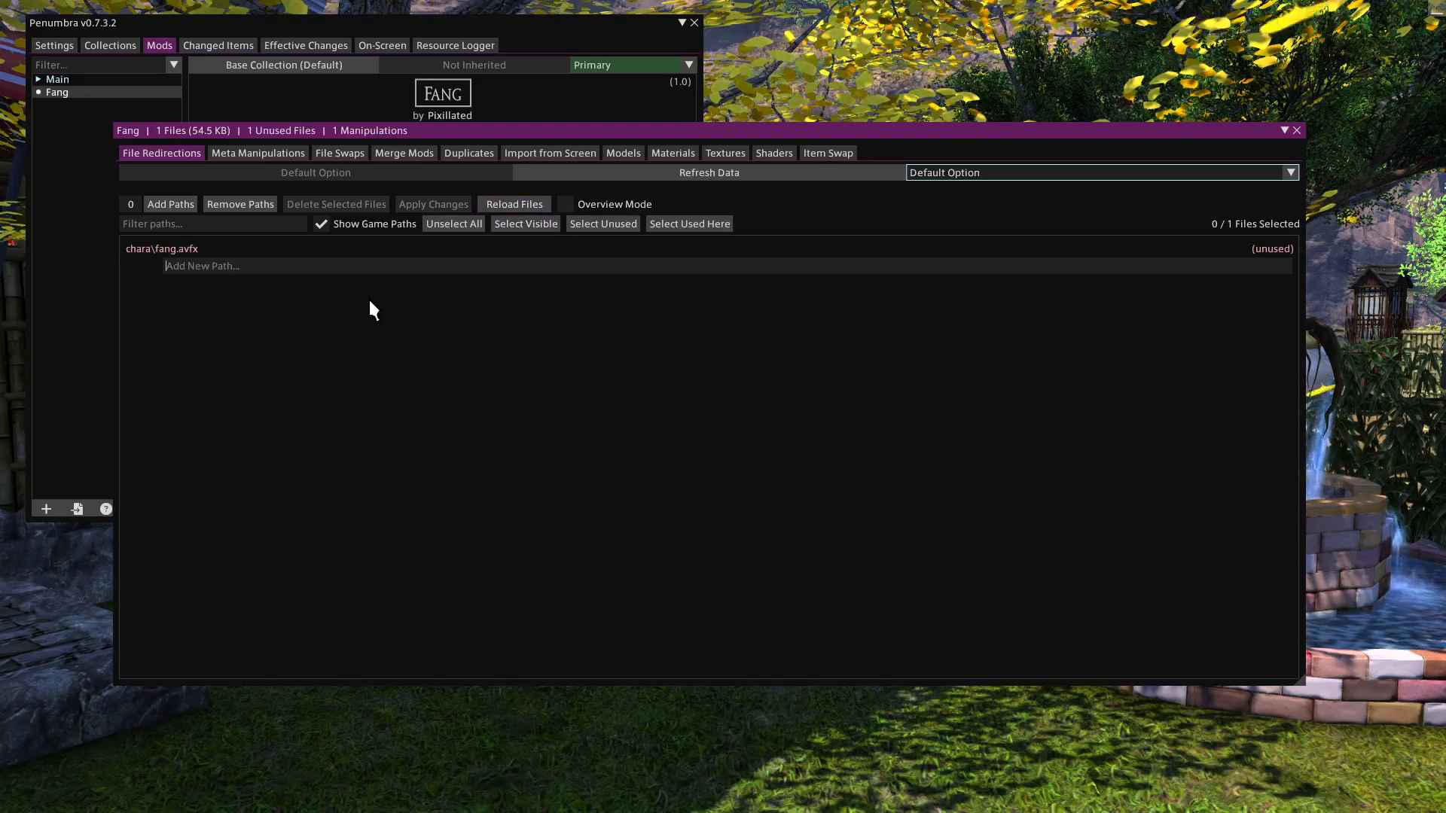
# Add the copied game path to chara\fang.avfx and change it to chara/weapon/w2509/obj/body/b0001/vfx/eff/vw0002.avfx
pyautogui.write('chara/weapon/w2501/obj/body/b0032/vfx/eff/vw0002.avfx')
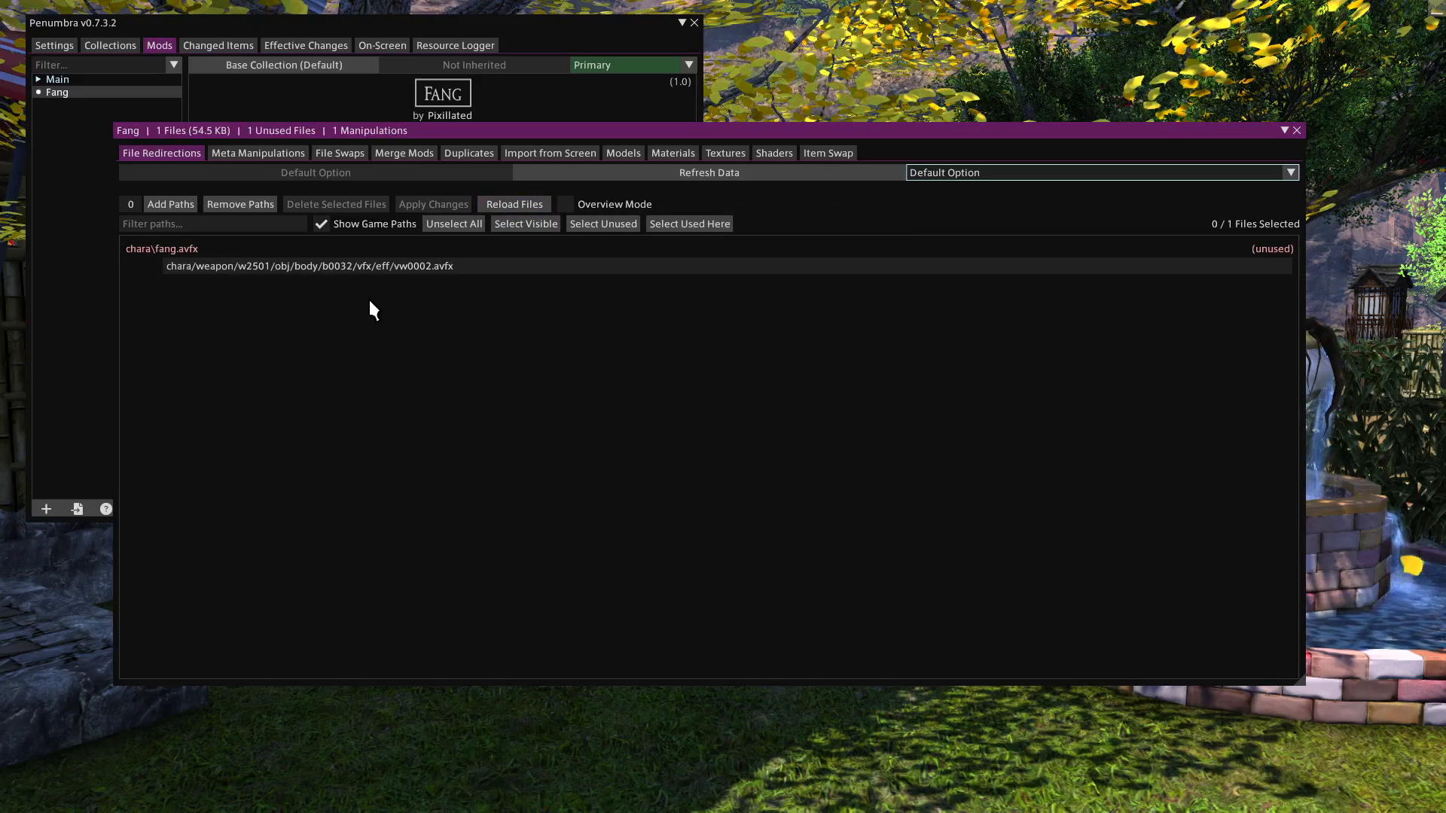
pyautogui.press('Return')
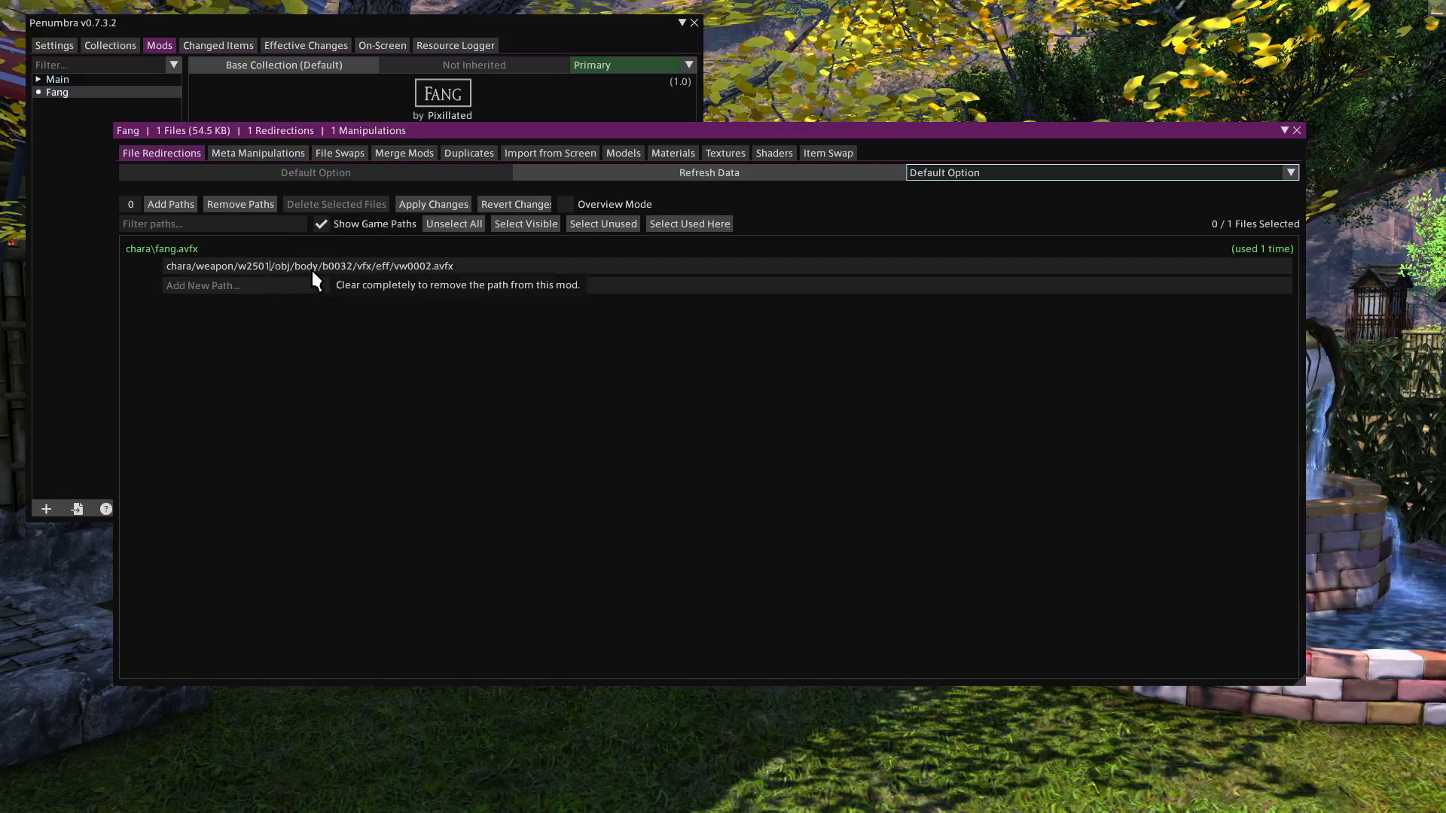
pyautogui.press('BackSpace')
pyautogui.write('9')
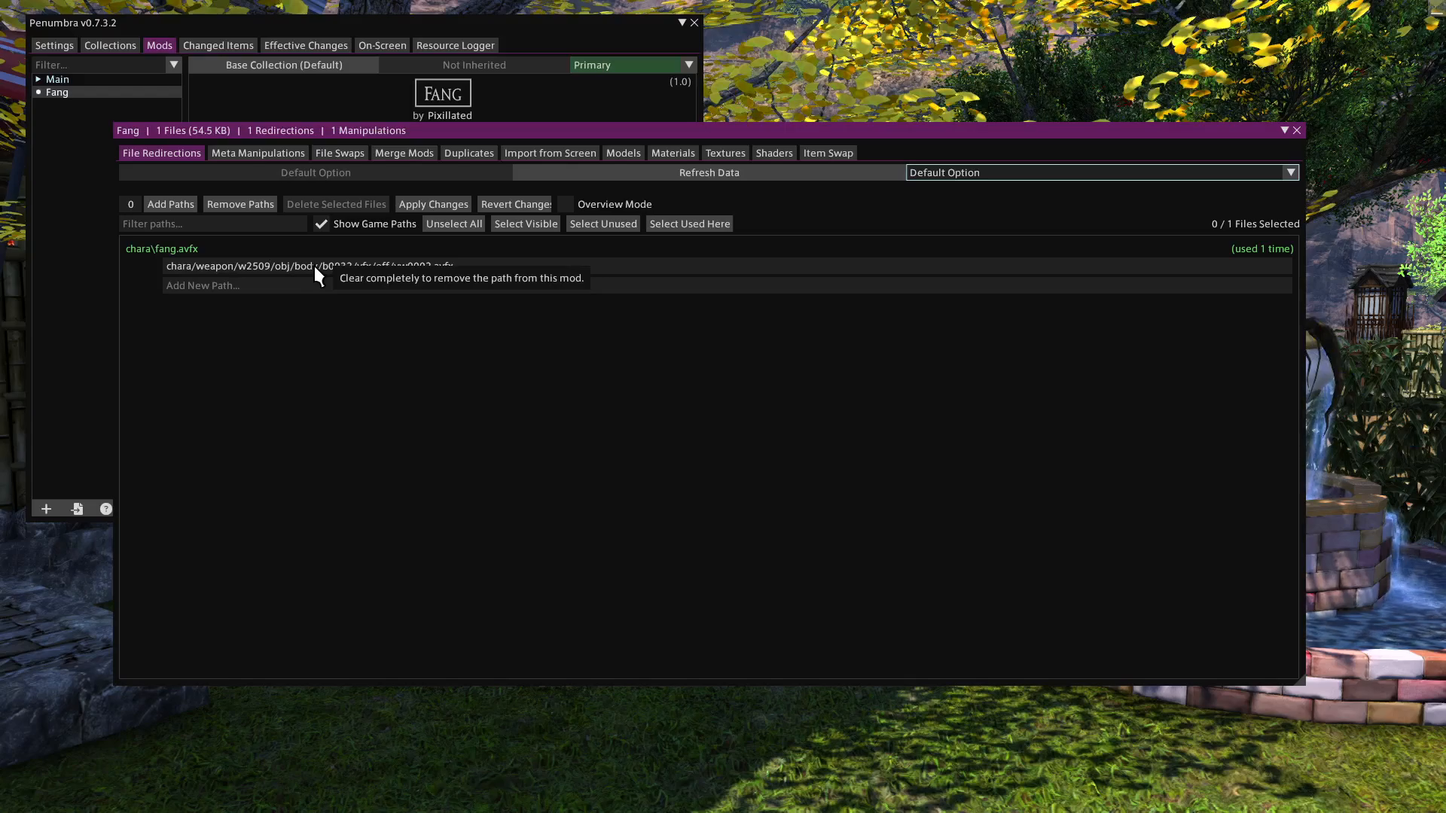
pyautogui.click(350, 268)
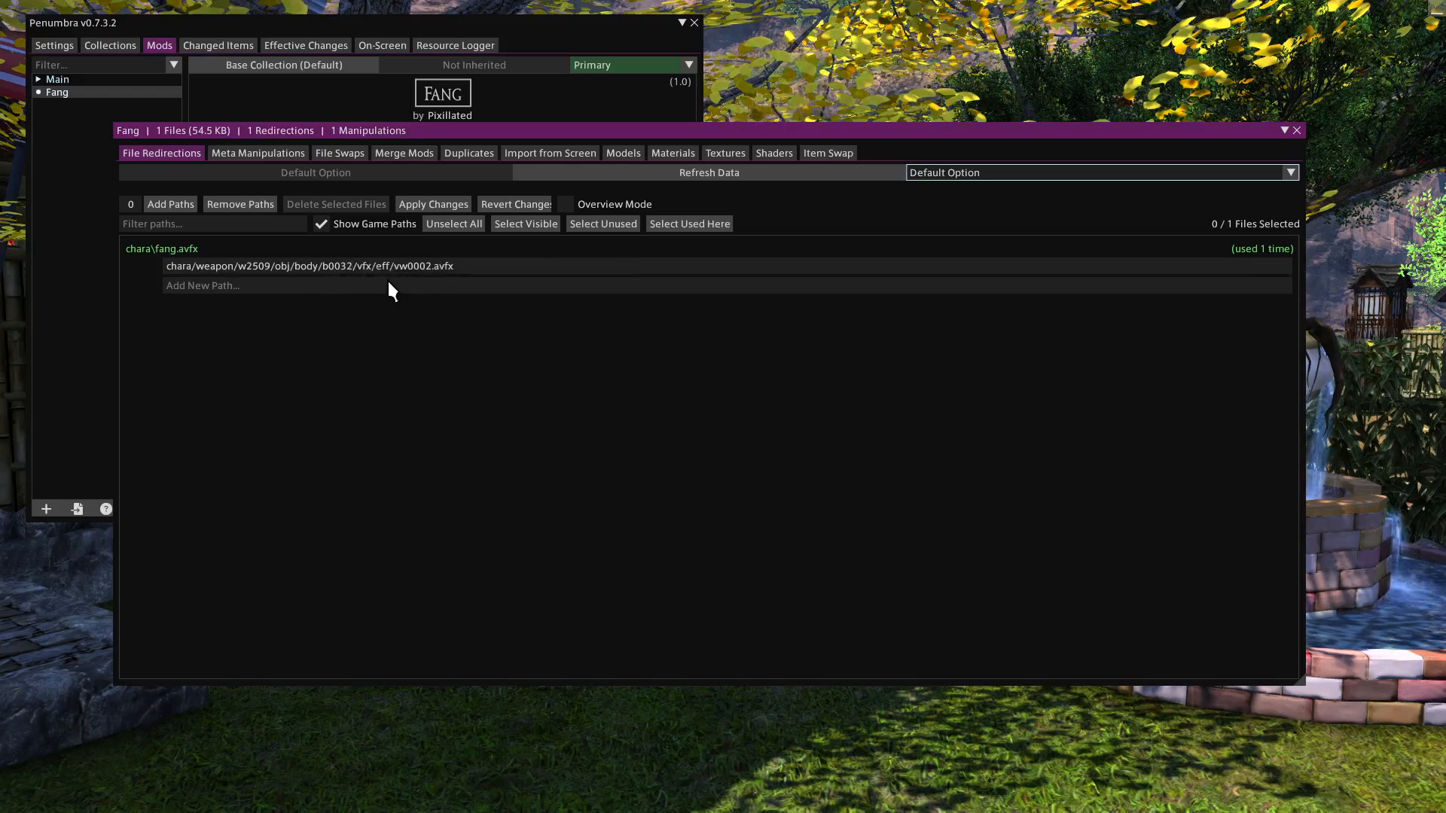
pyautogui.press('BackSpace')
pyautogui.press('BackSpace')
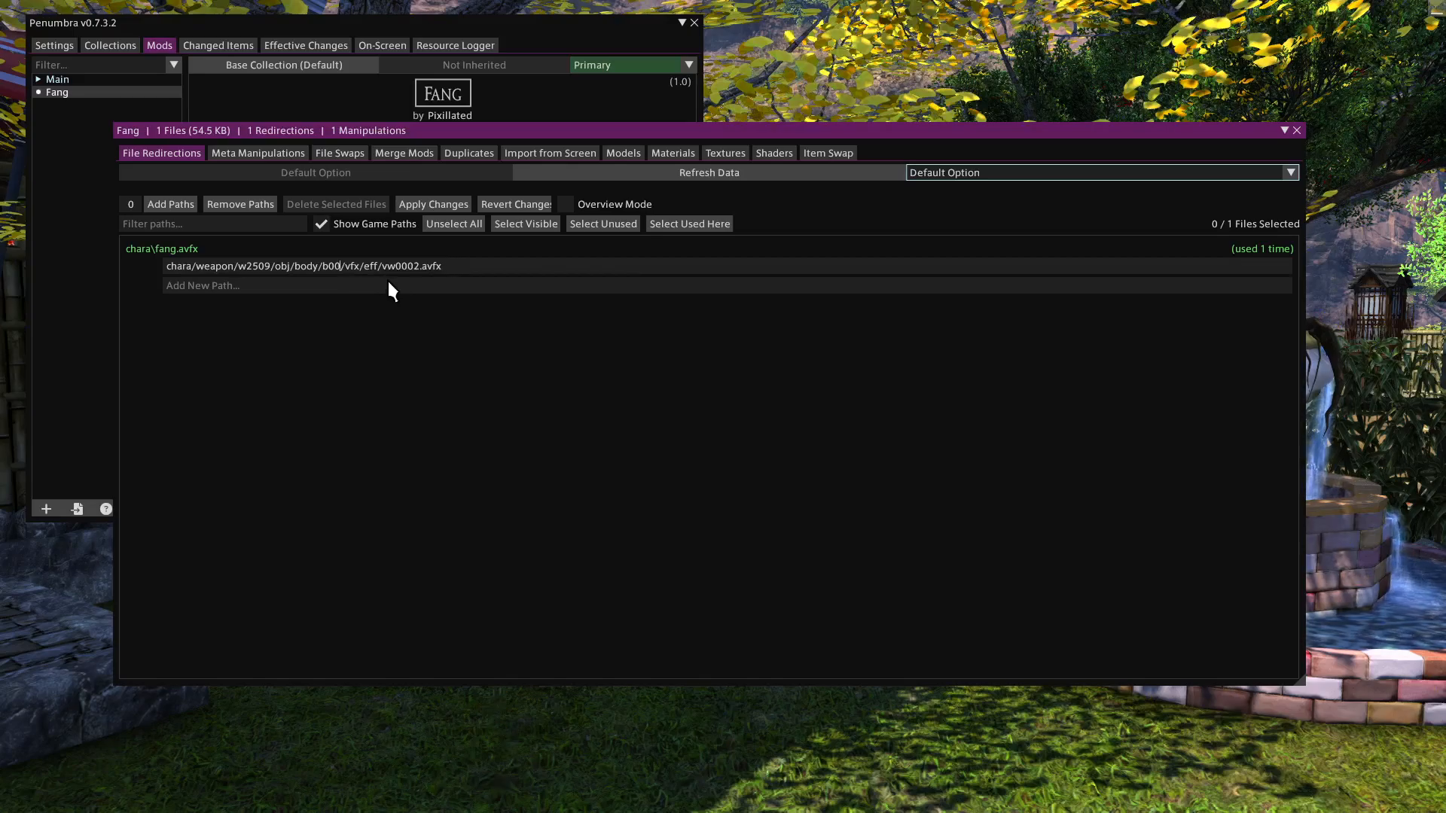
pyautogui.write('01')
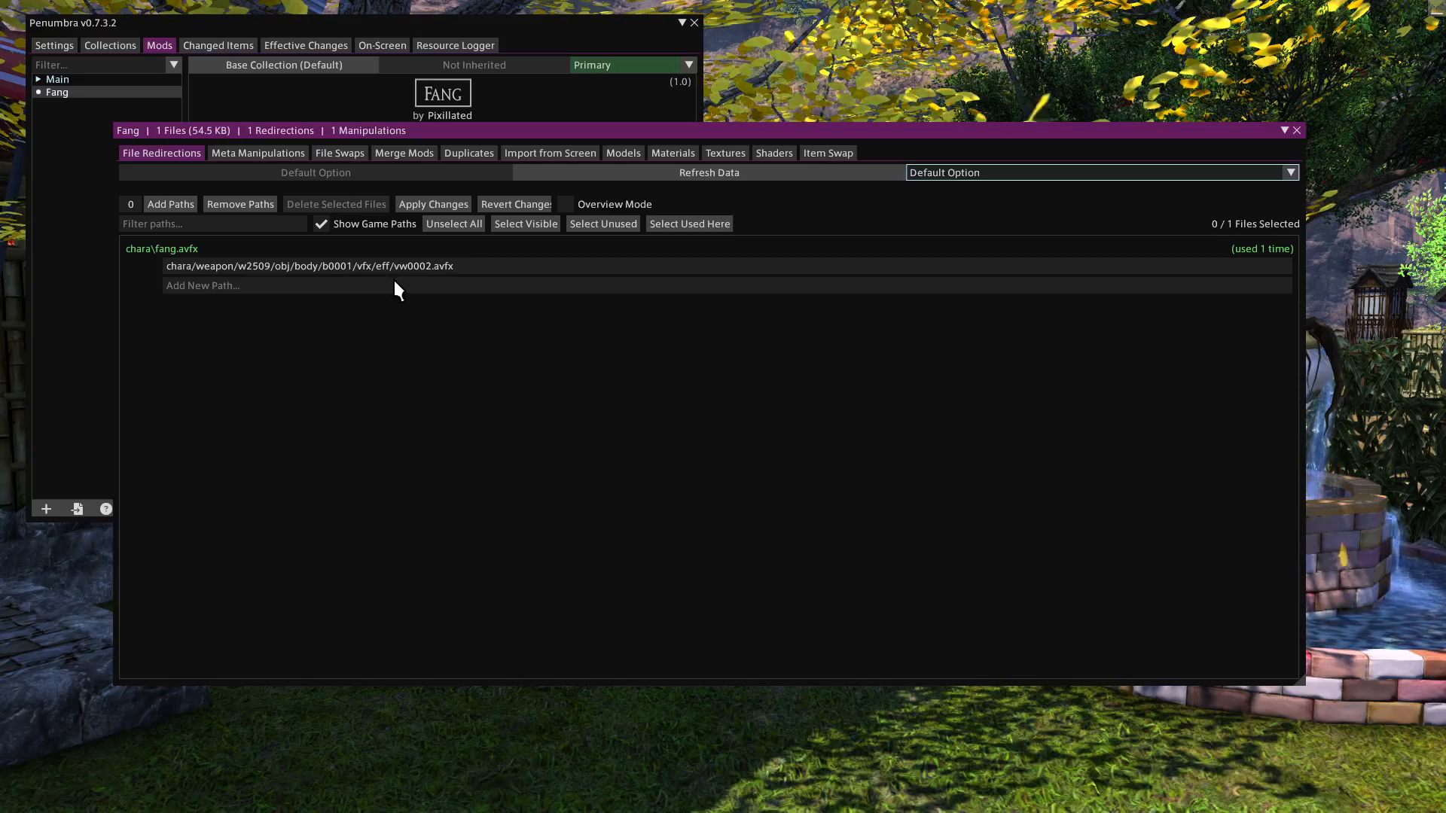
# Apply the file redirection changes, close the mod editor, redraw self, and close Penumbra
pyautogui.click(439, 206)
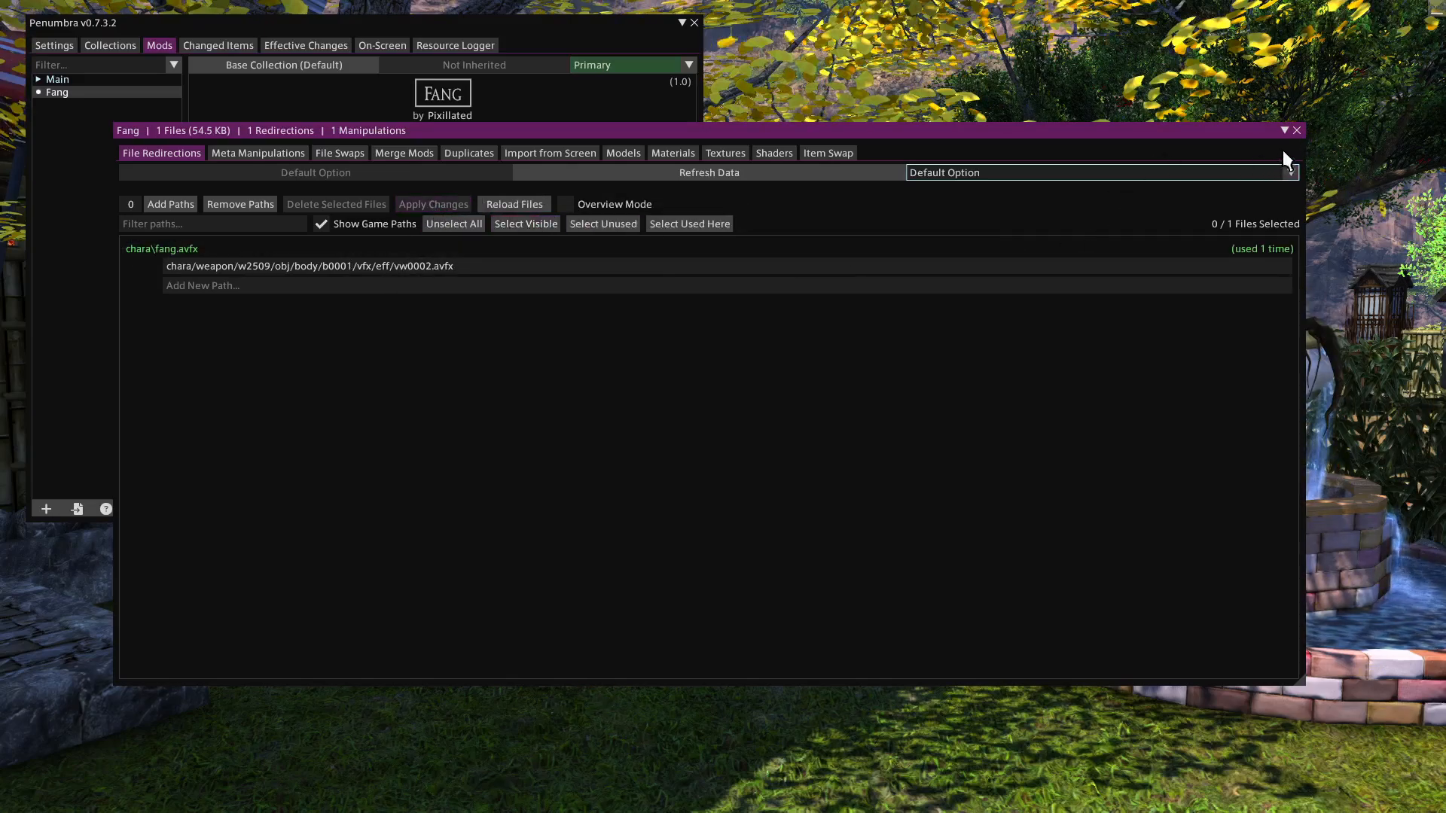
pyautogui.click(1296, 131)
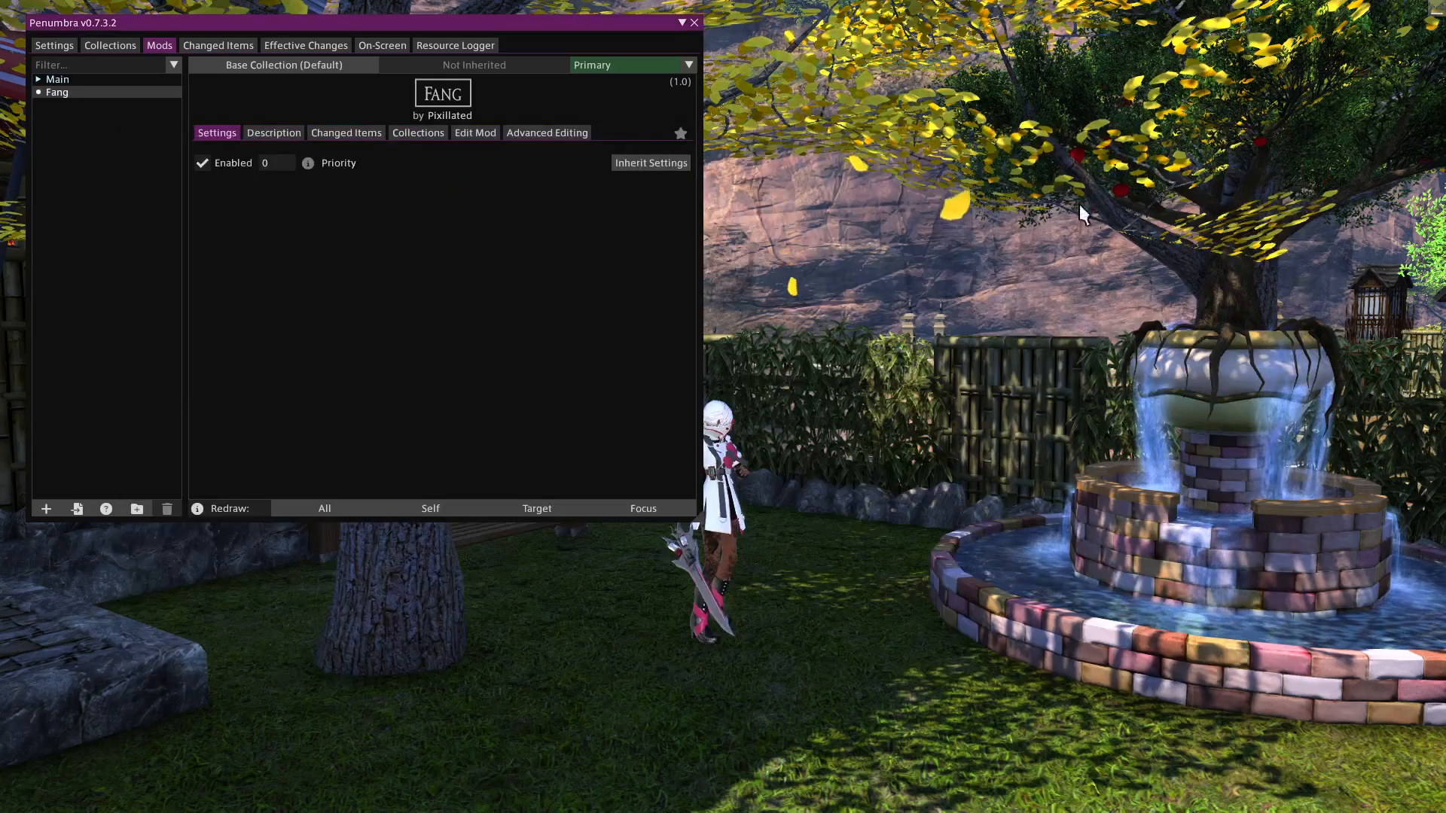
pyautogui.click(437, 506)
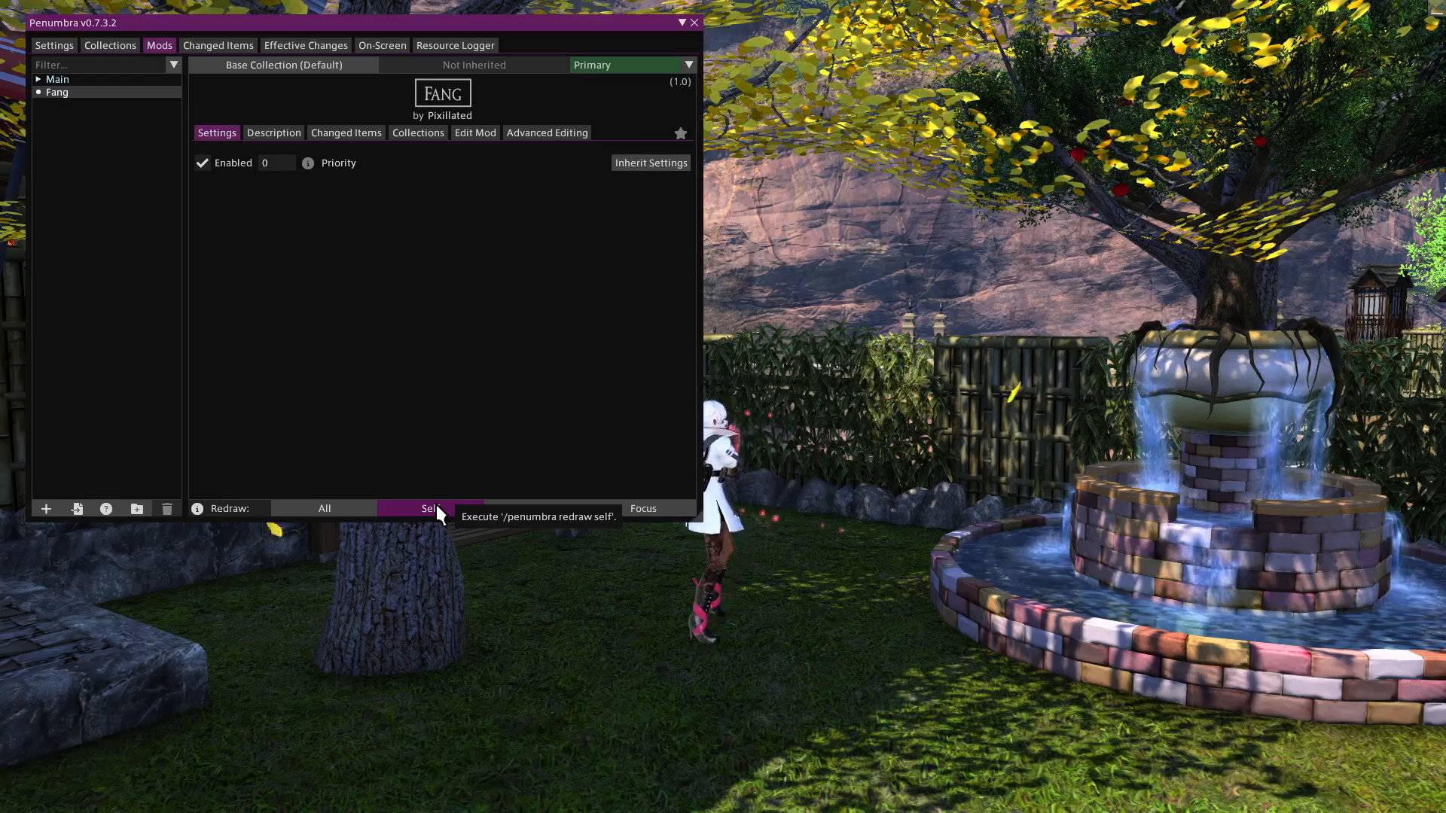
pyautogui.click(693, 23)
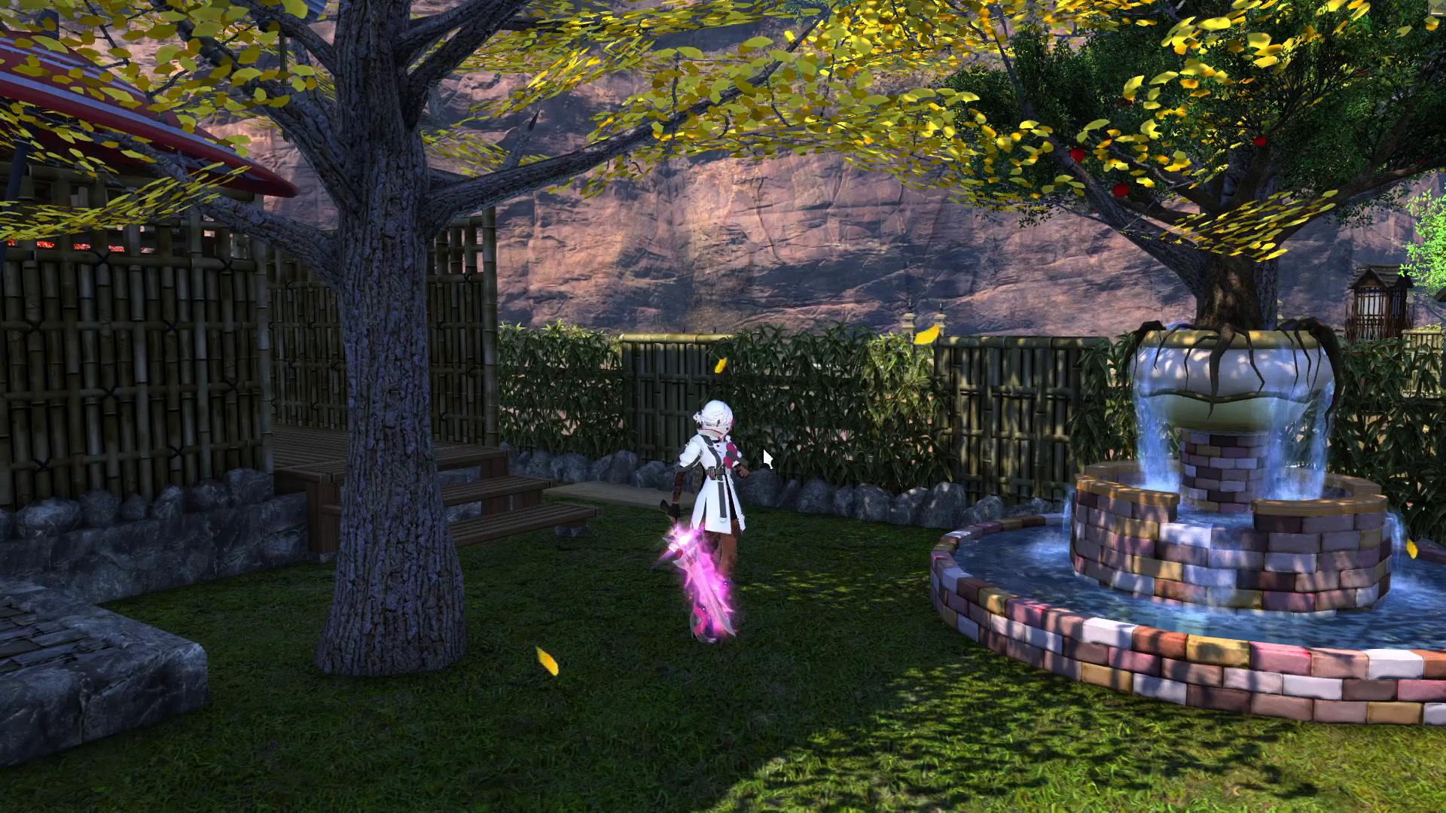